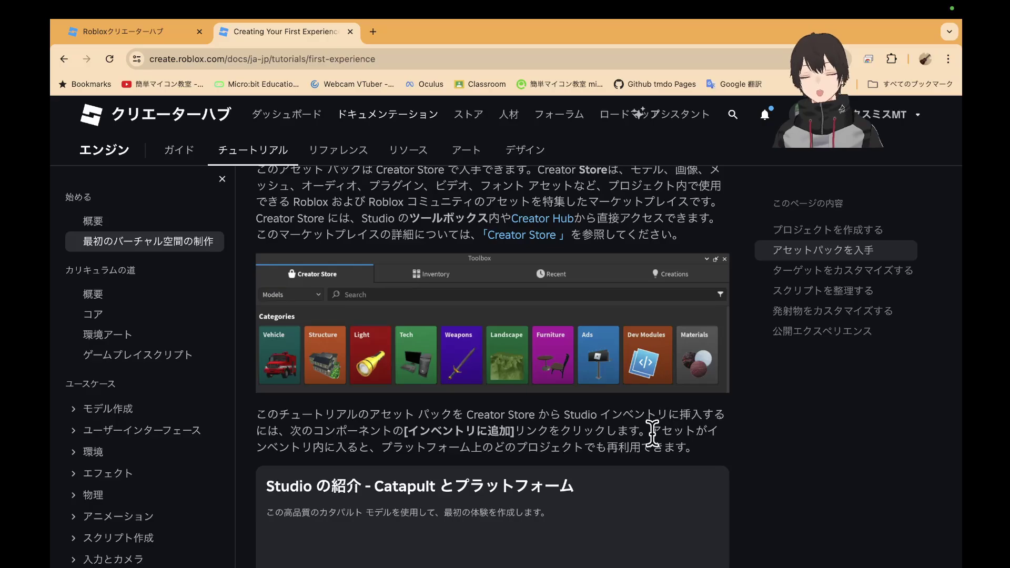
# Read the tutorial's instructions for adding the Catapult and platforms asset pack to the inventory and importing it into Studio.
pyautogui.scroll(-1, 651, 432)
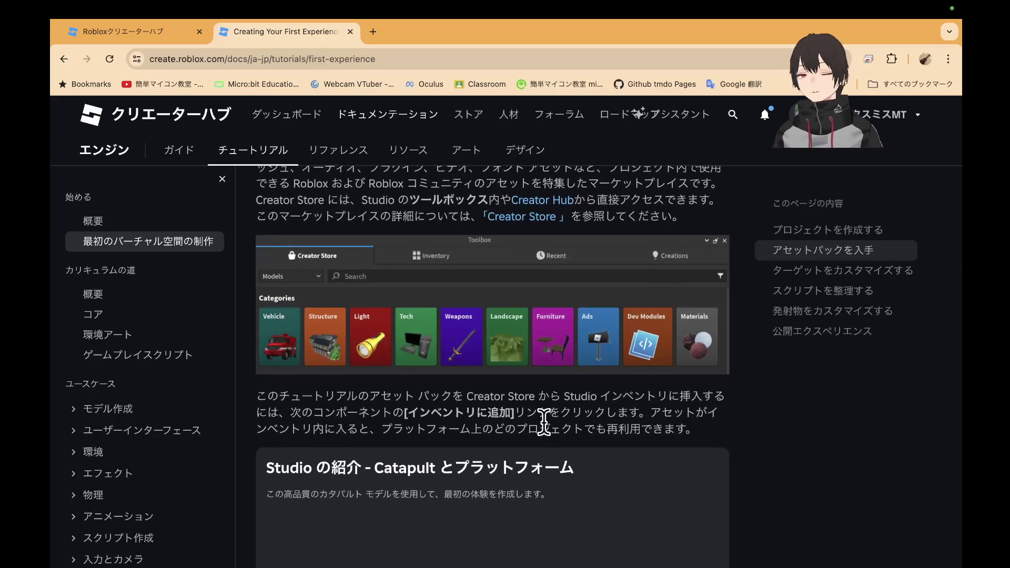
pyautogui.scroll(-5, 558, 432)
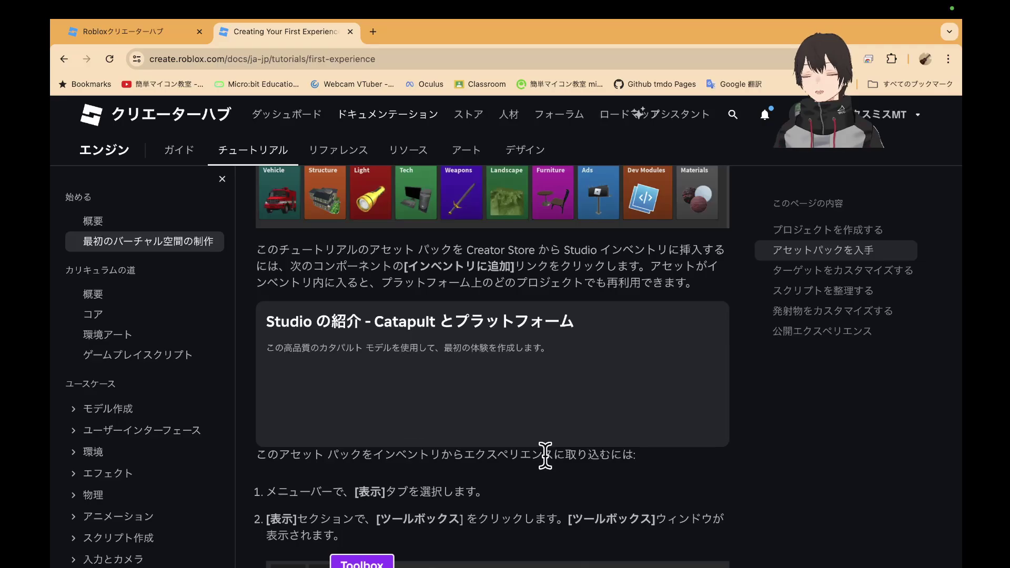
pyautogui.scroll(-1, 547, 456)
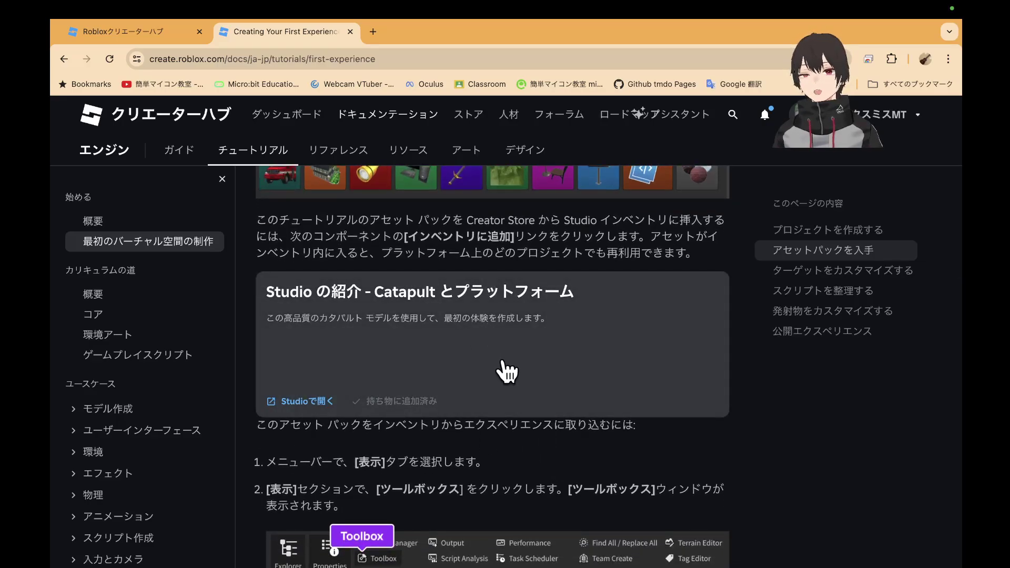
pyautogui.scroll(-3, 513, 447)
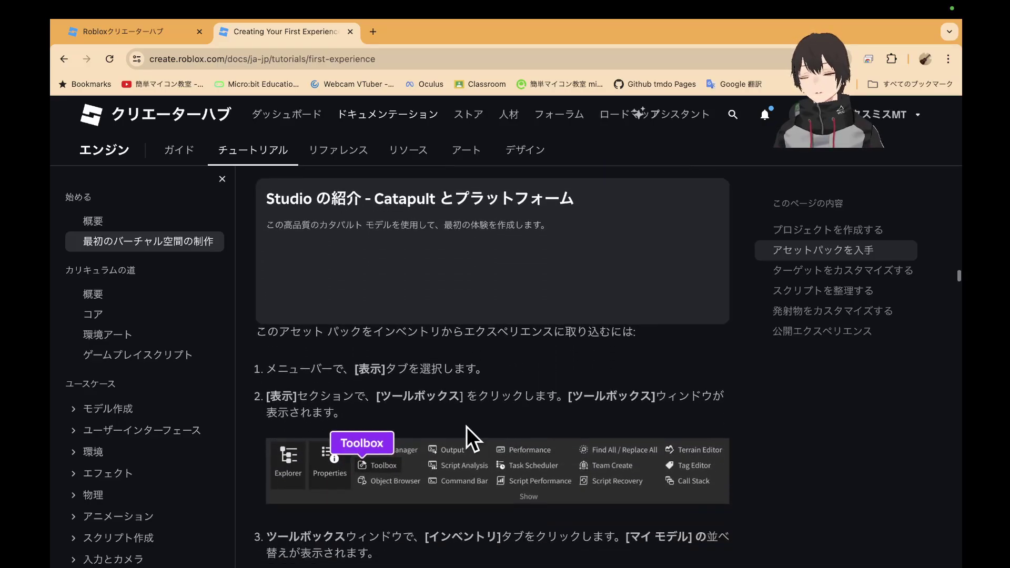
pyautogui.scroll(-4, 449, 414)
pyautogui.scroll(-8, 450, 413)
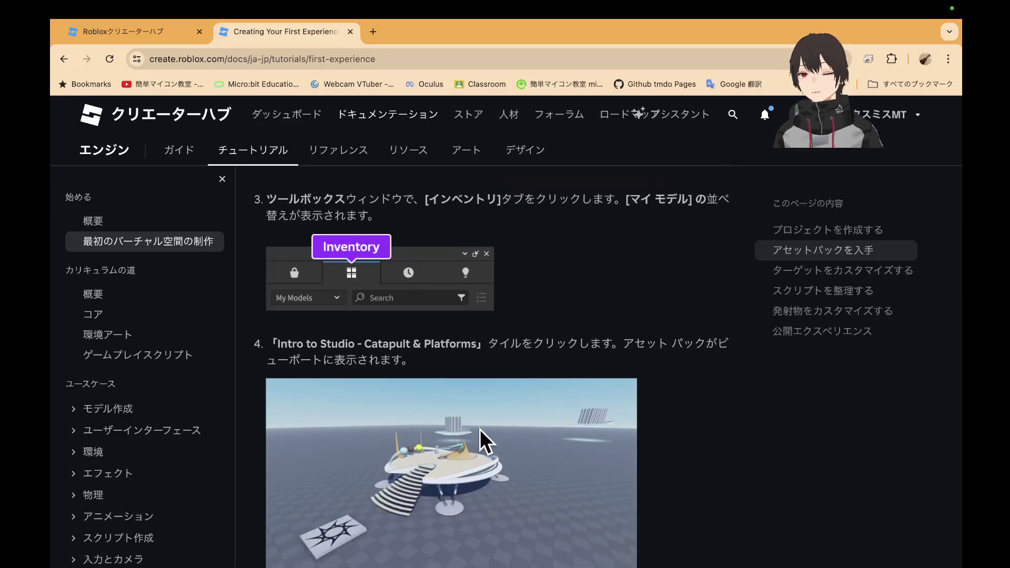
pyautogui.scroll(-1, 513, 449)
pyautogui.scroll(4, 509, 447)
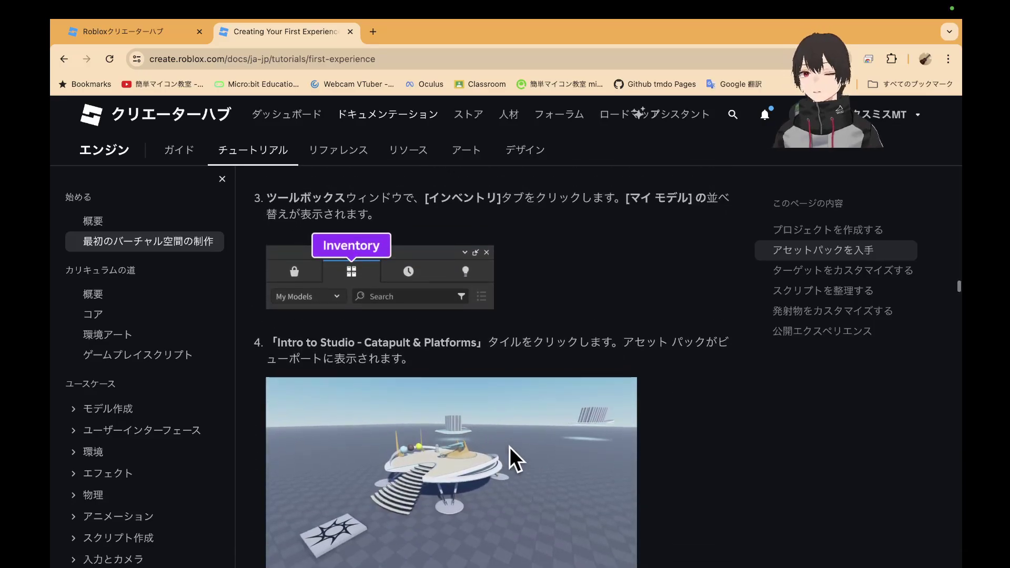
pyautogui.scroll(10, 568, 405)
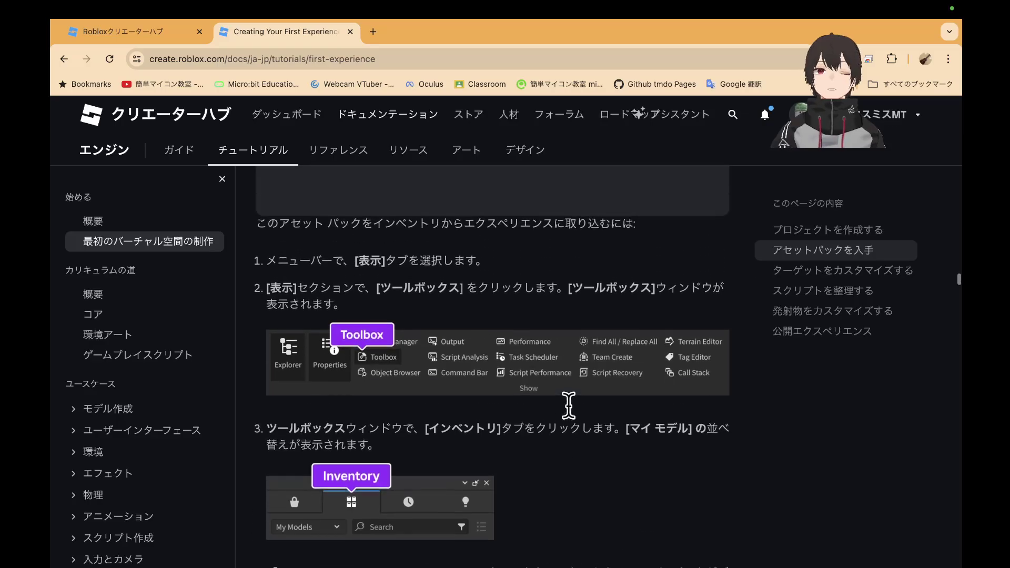
pyautogui.scroll(2, 567, 406)
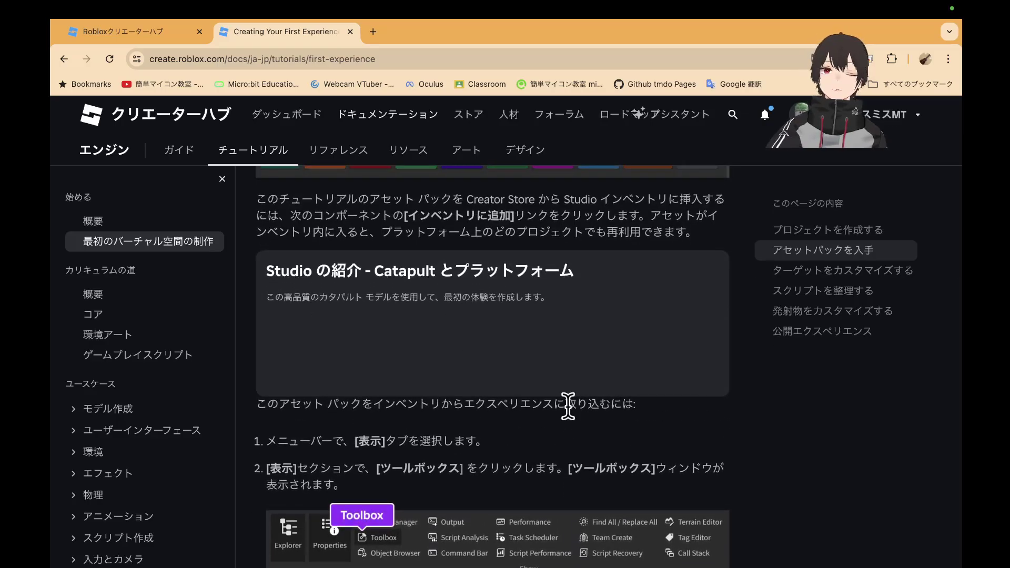
pyautogui.moveTo(444, 327)
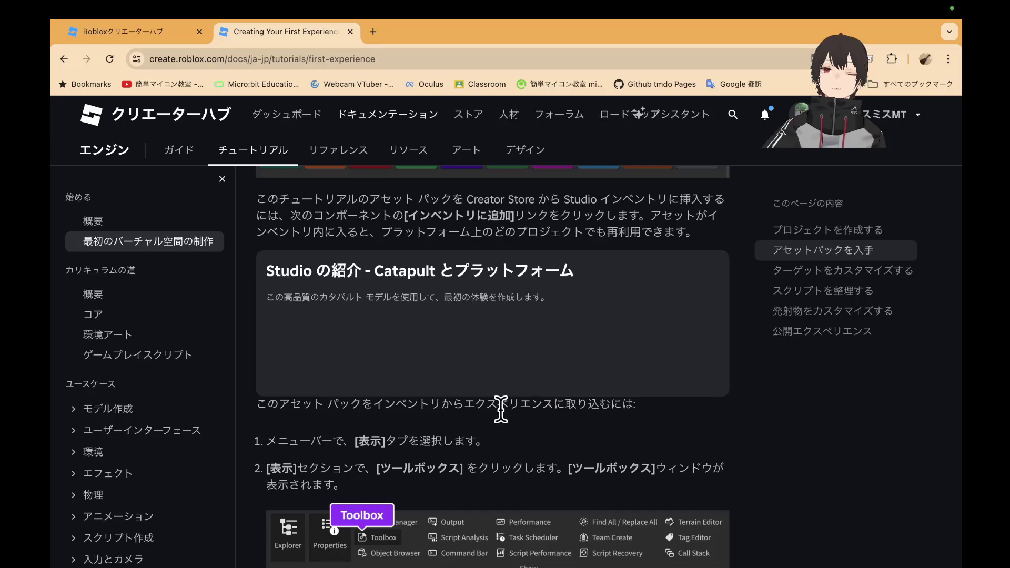
pyautogui.scroll(2, 541, 442)
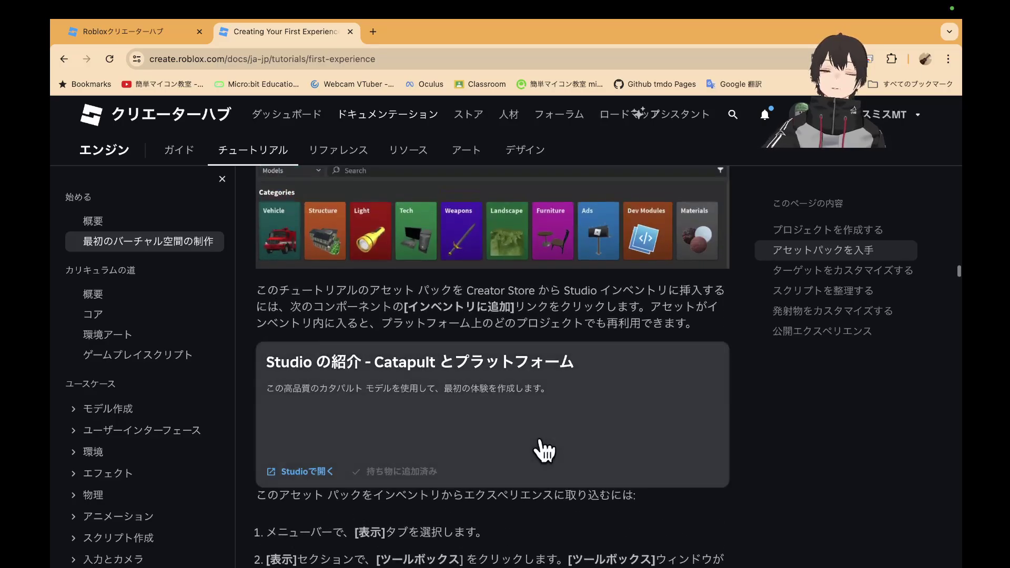
pyautogui.scroll(-1, 562, 348)
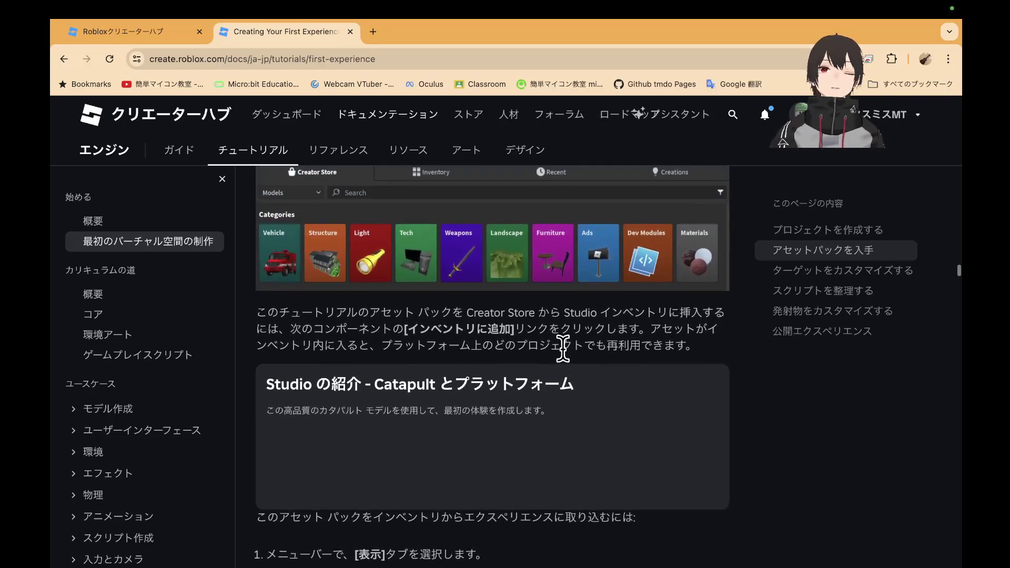
pyautogui.scroll(1, 562, 348)
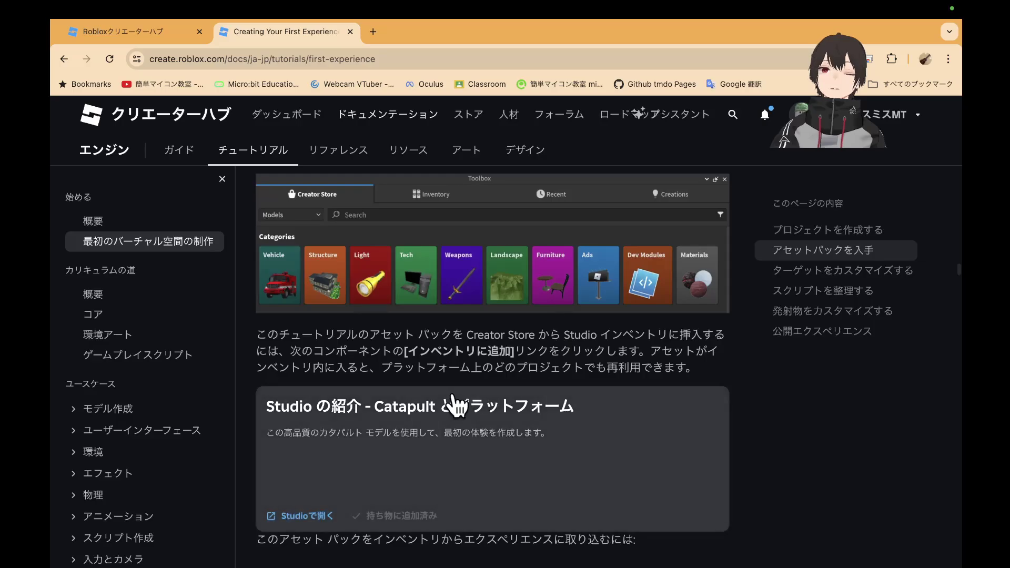
pyautogui.scroll(3, 425, 273)
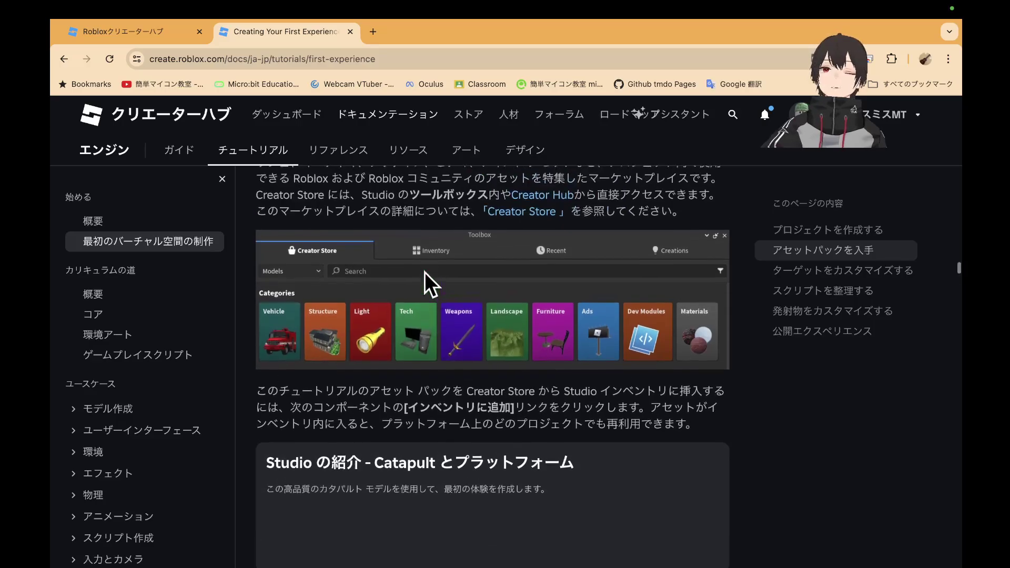
pyautogui.scroll(2, 425, 272)
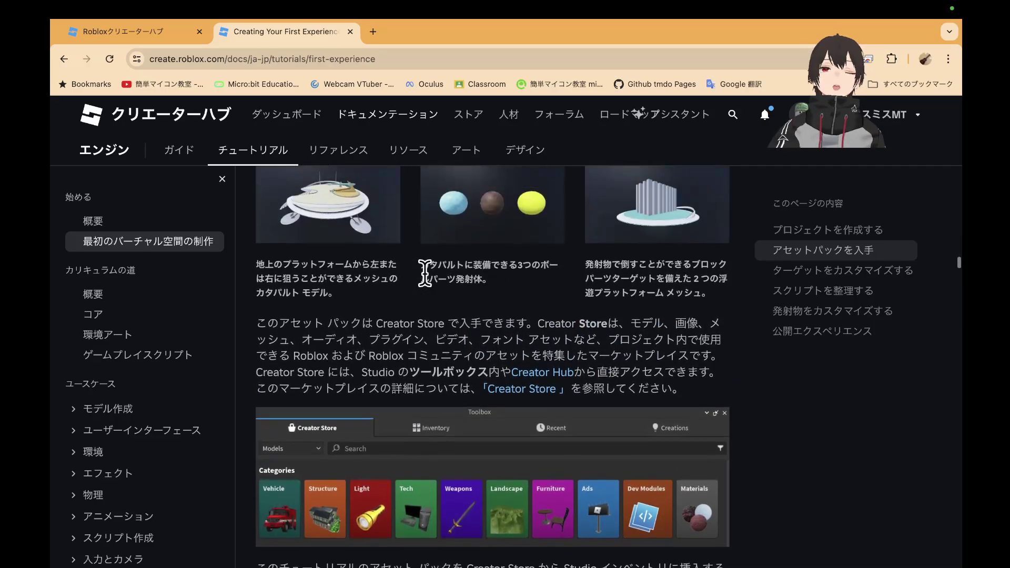
# From the Creator Hub home page, open the myTownSandBox20240704 game page and duplicate its browser tab.
pyautogui.click(131, 31)
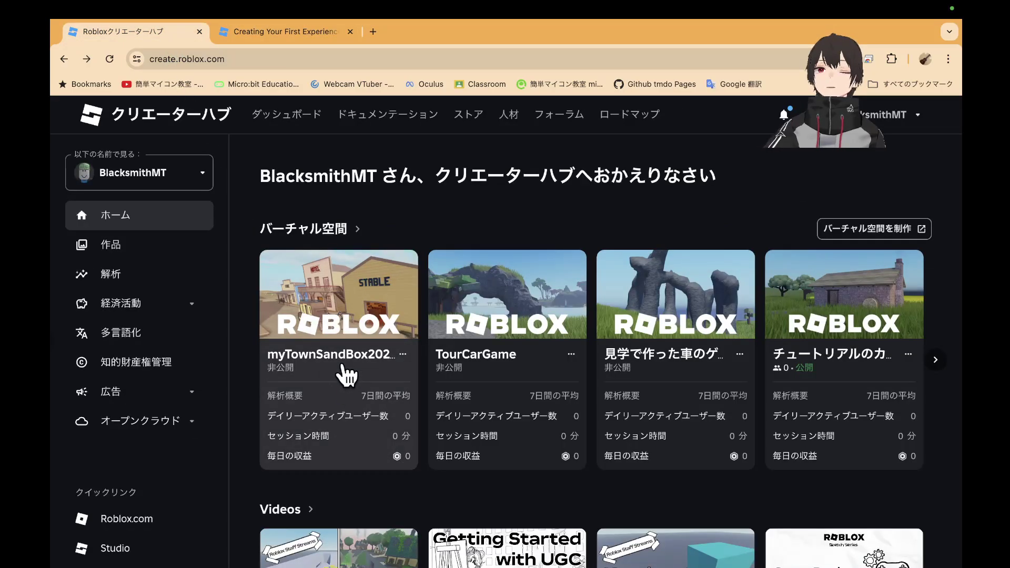
pyautogui.click(340, 329)
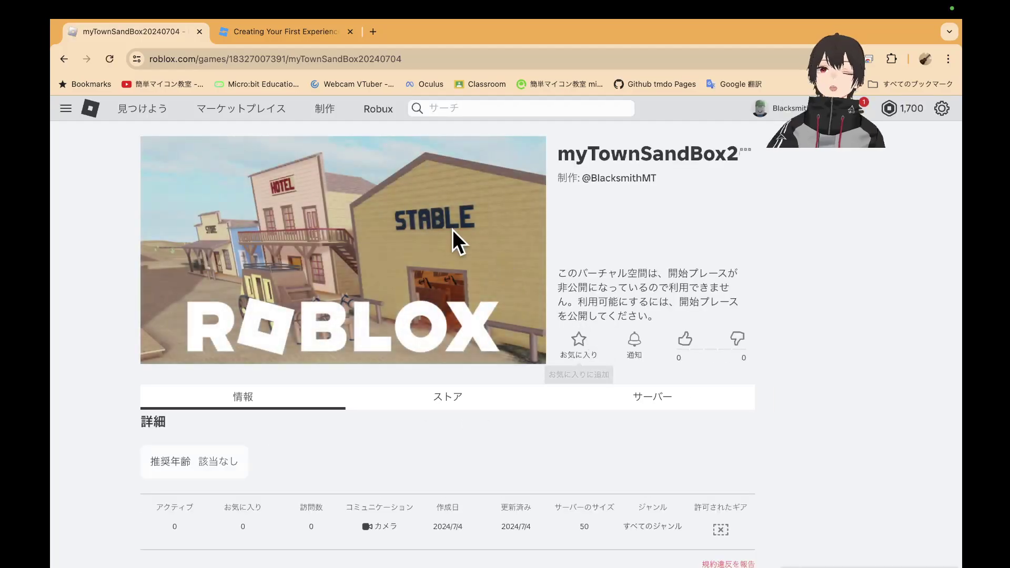
pyautogui.rightClick(108, 37)
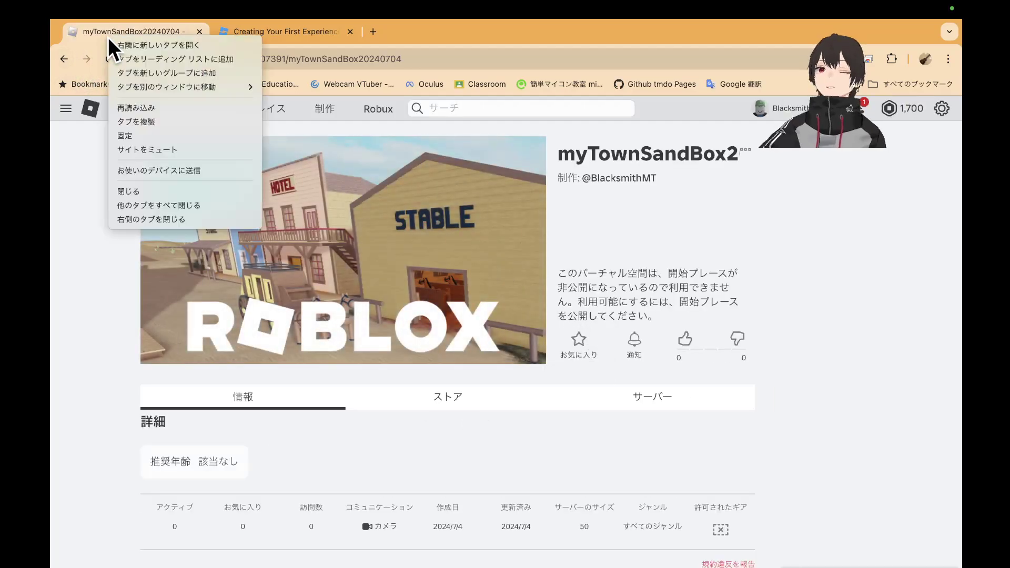
pyautogui.click(160, 118)
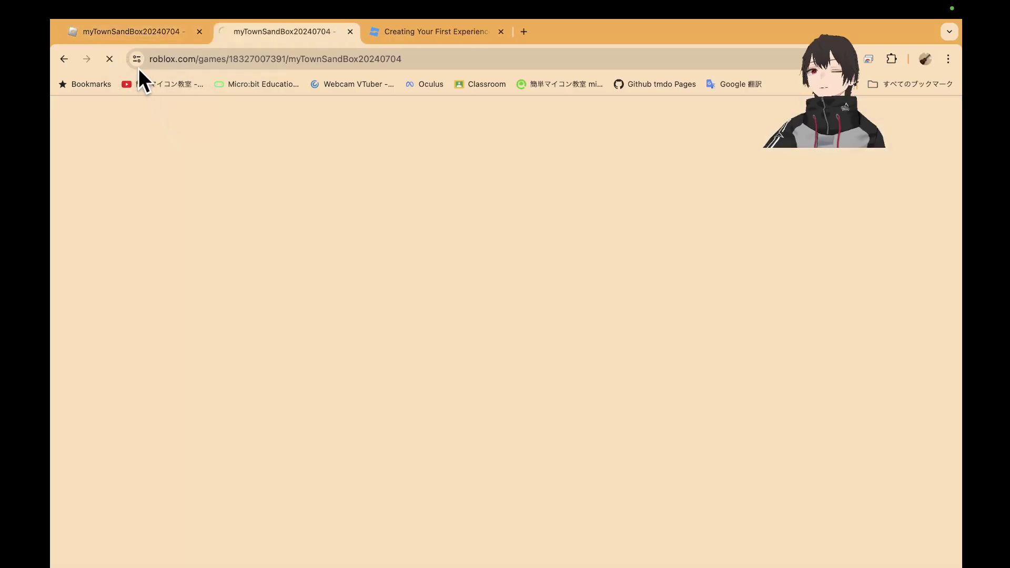
# Go back to Creator Hub in the original tab and open the myTownSandBox20240704 experience for editing in Roblox Studio.
pyautogui.click(134, 29)
pyautogui.click(64, 59)
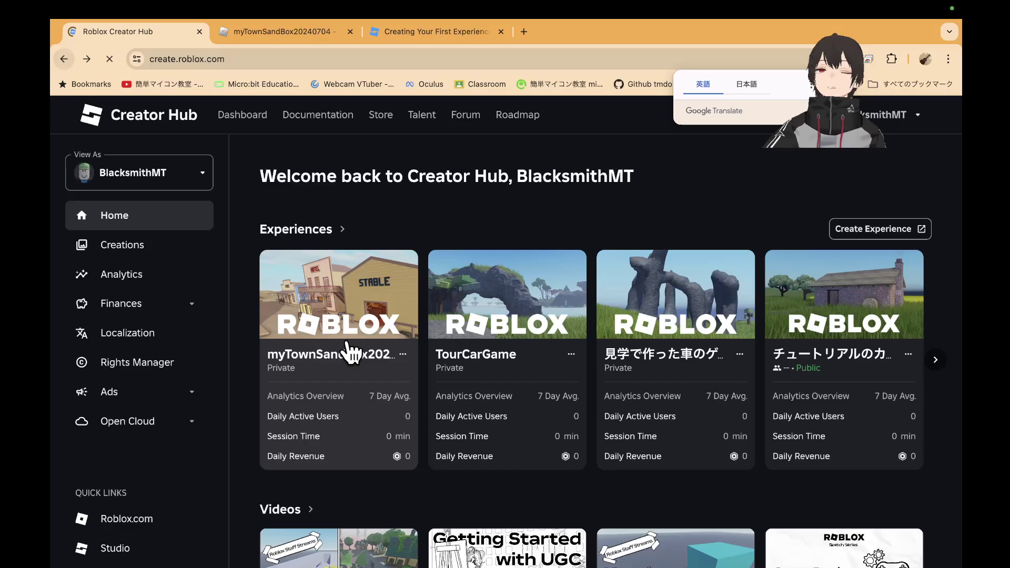
pyautogui.click(348, 352)
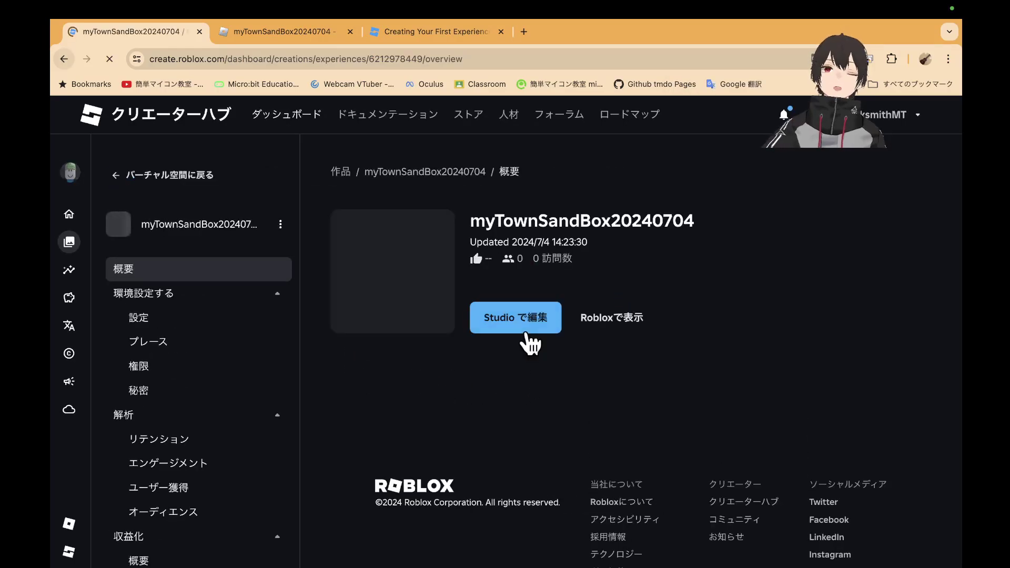
pyautogui.click(527, 321)
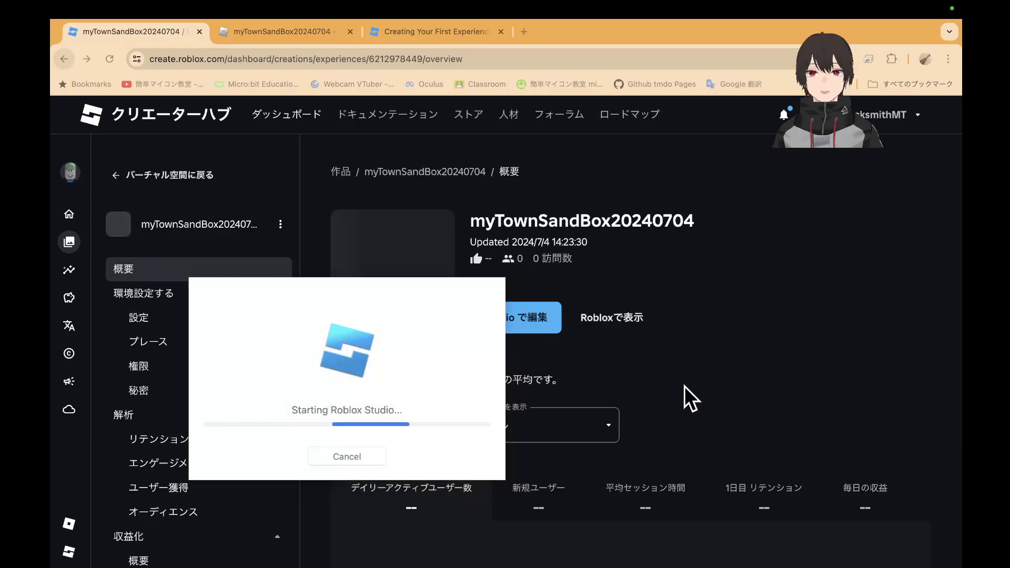
pyautogui.moveTo(430, 320); pyautogui.dragTo(763, 420)
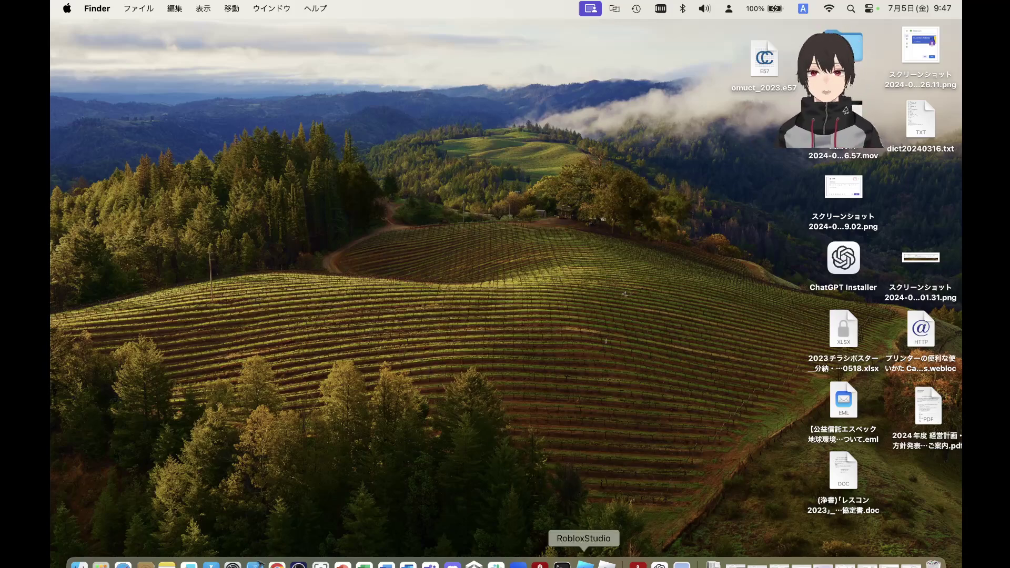
pyautogui.click(583, 564)
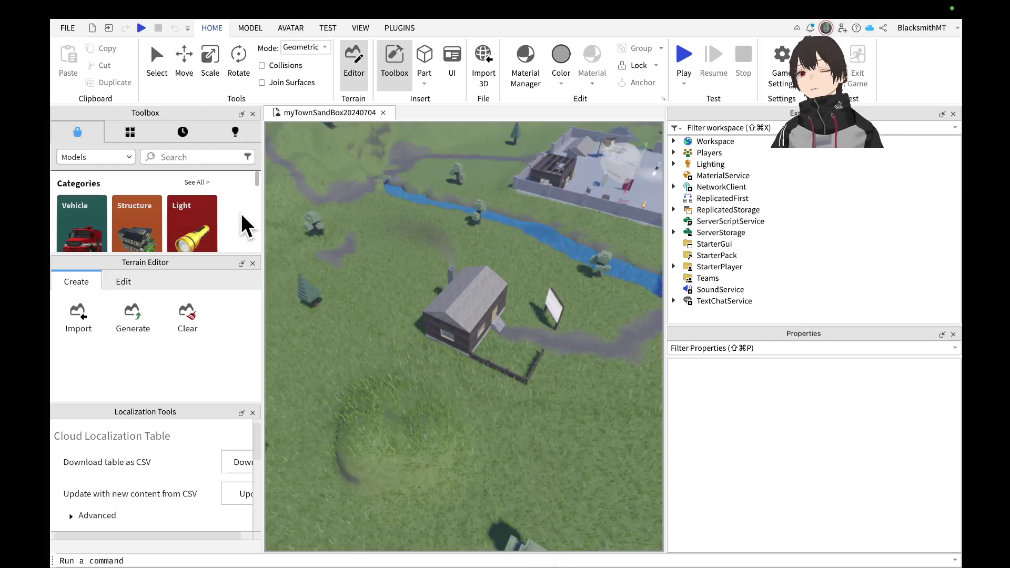
# Enter "Ca" as the model search term in the Toolbox's Creator Store.
pyautogui.click(76, 134)
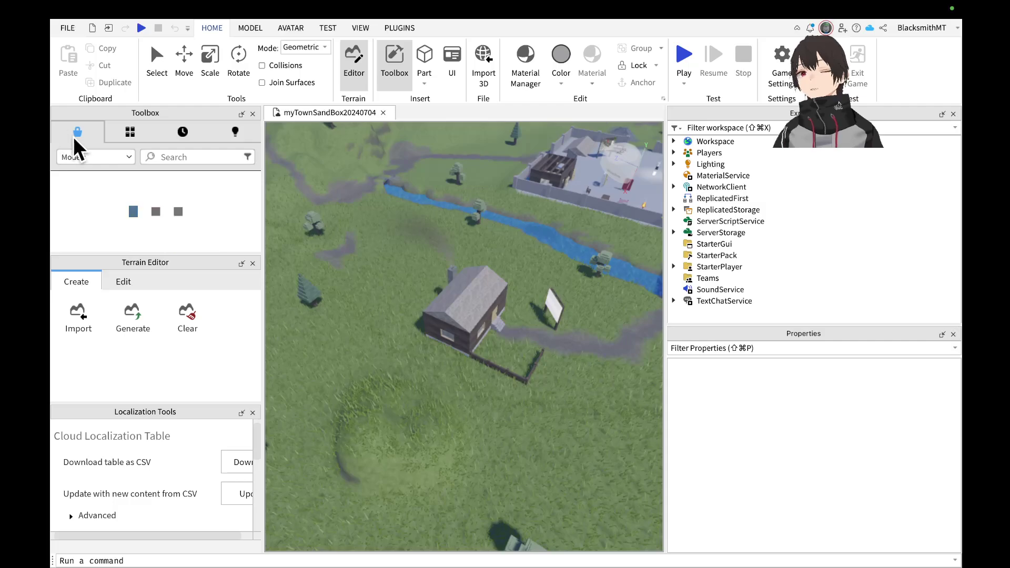
pyautogui.click(180, 156)
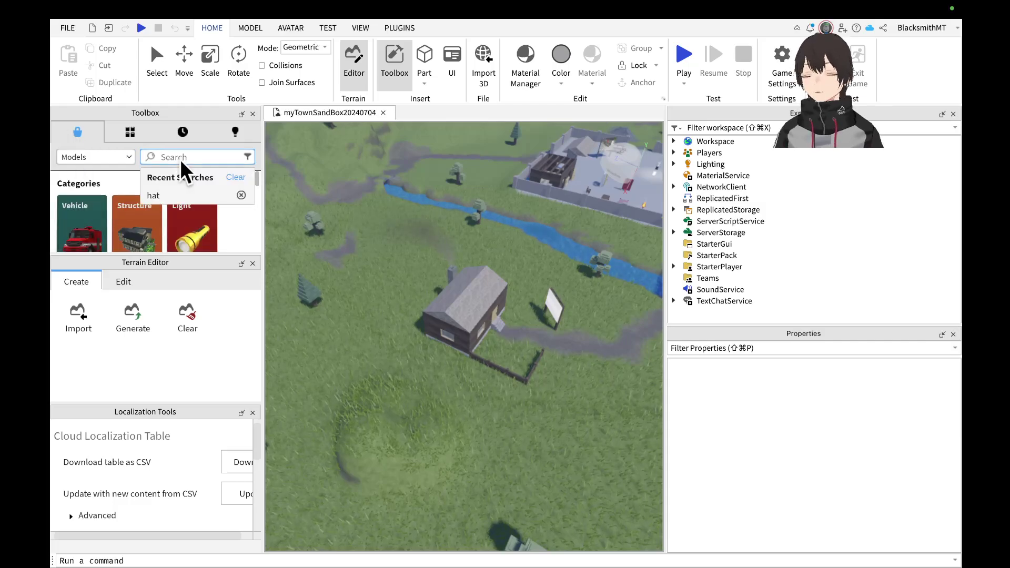
pyautogui.write('c')
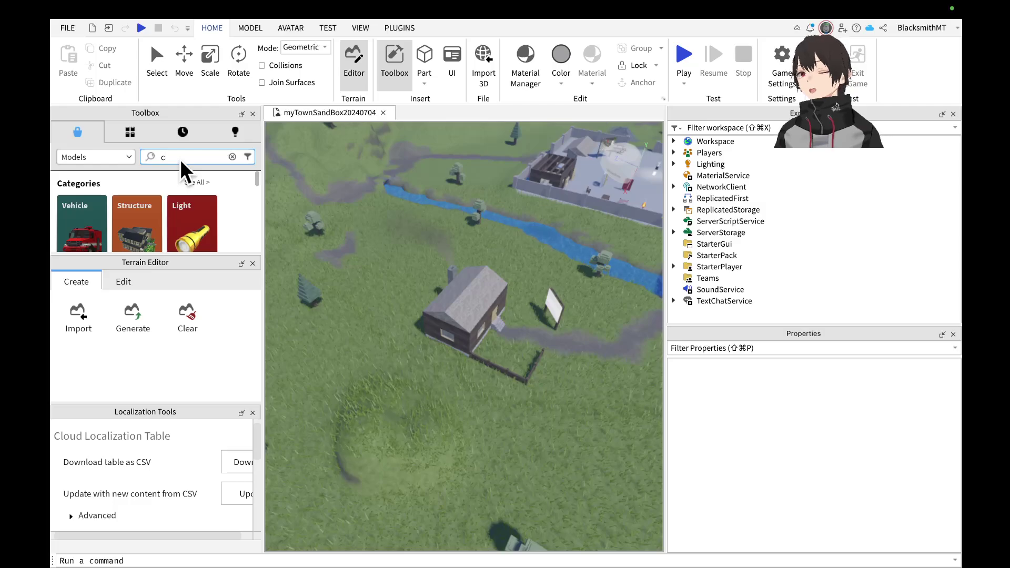
pyautogui.write('a')
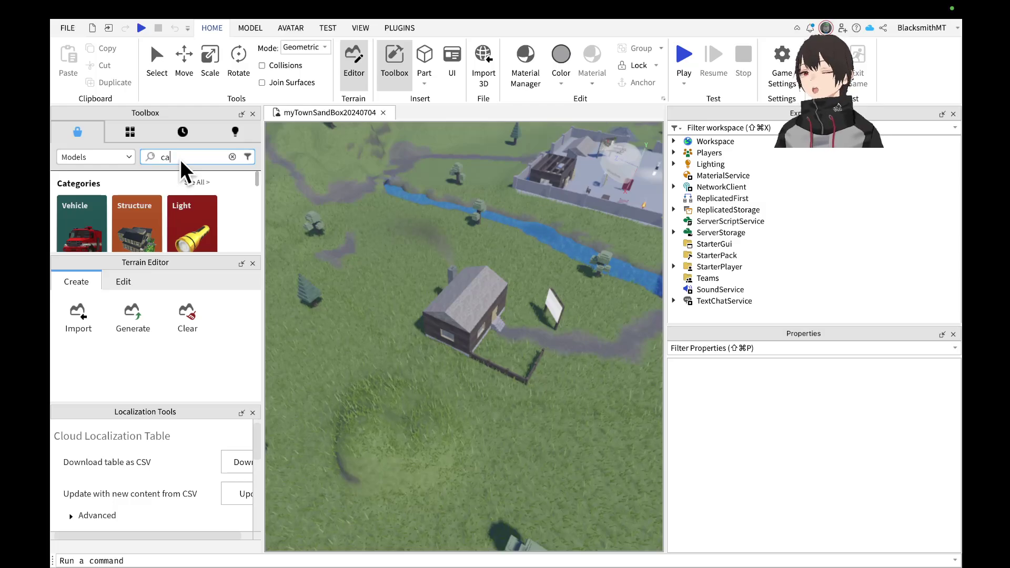
pyautogui.press('BackSpace')
pyautogui.press('BackSpace')
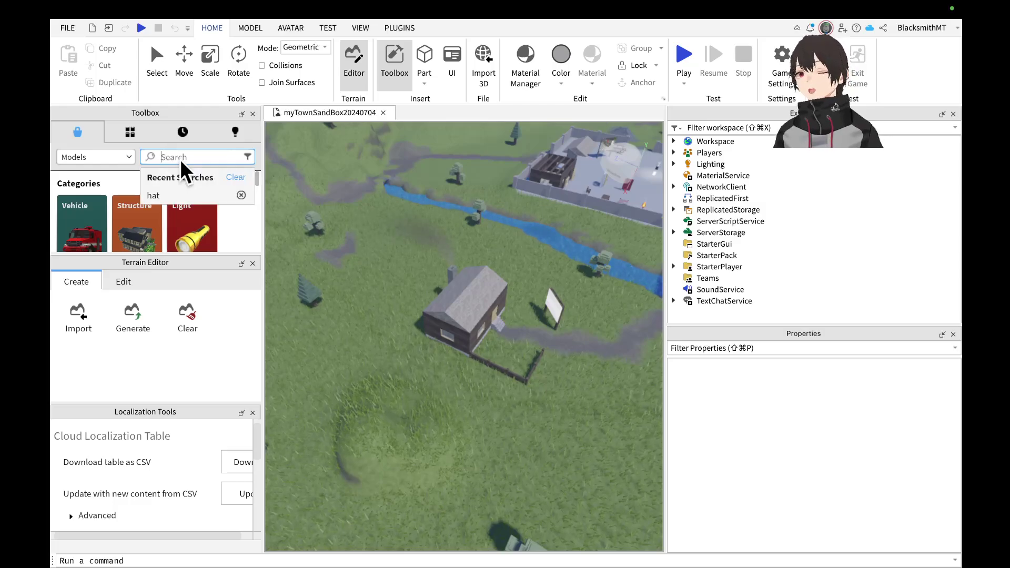
pyautogui.write('Ca')
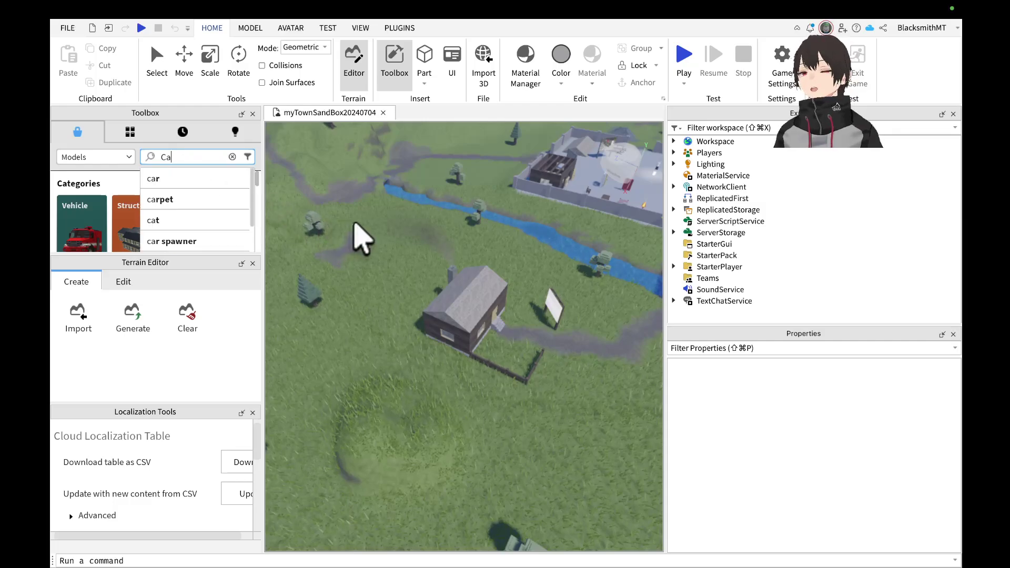
# Switch to the first-experience tutorial in the browser and check the Catapult asset pack's name and inventory instructions.
pyautogui.hotkey('ctrl', 'Right')
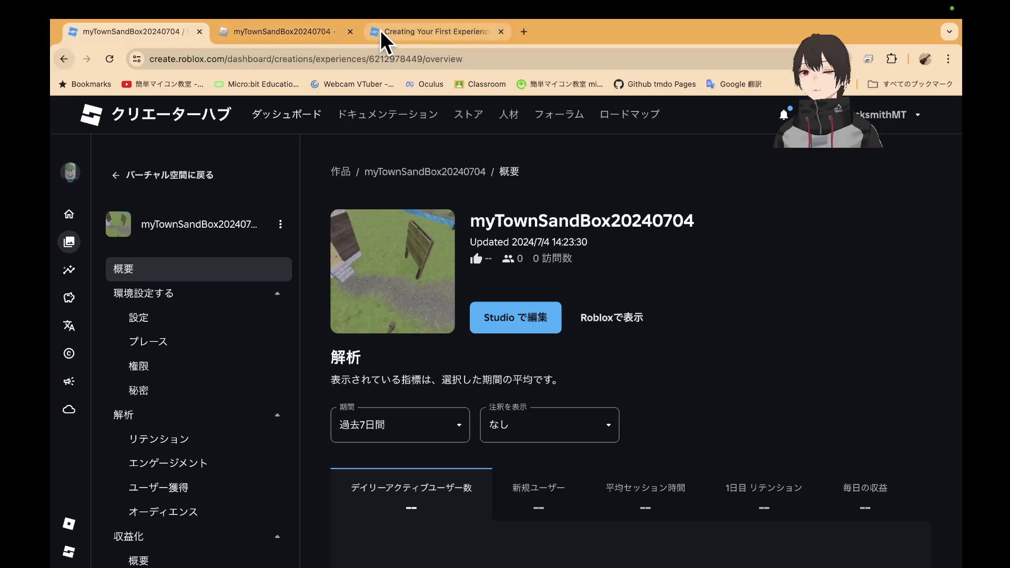
pyautogui.click(398, 32)
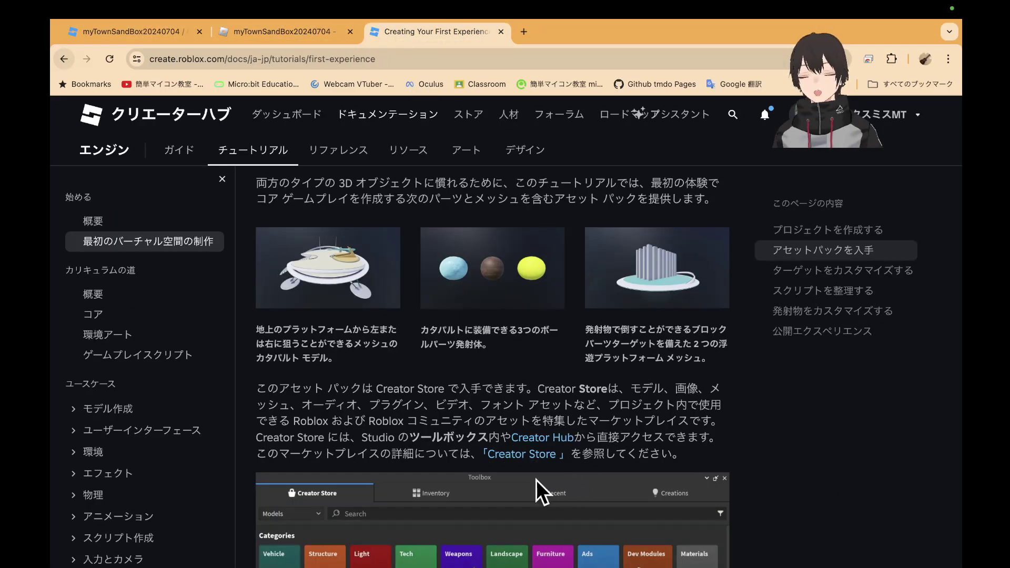
pyautogui.scroll(-3, 516, 460)
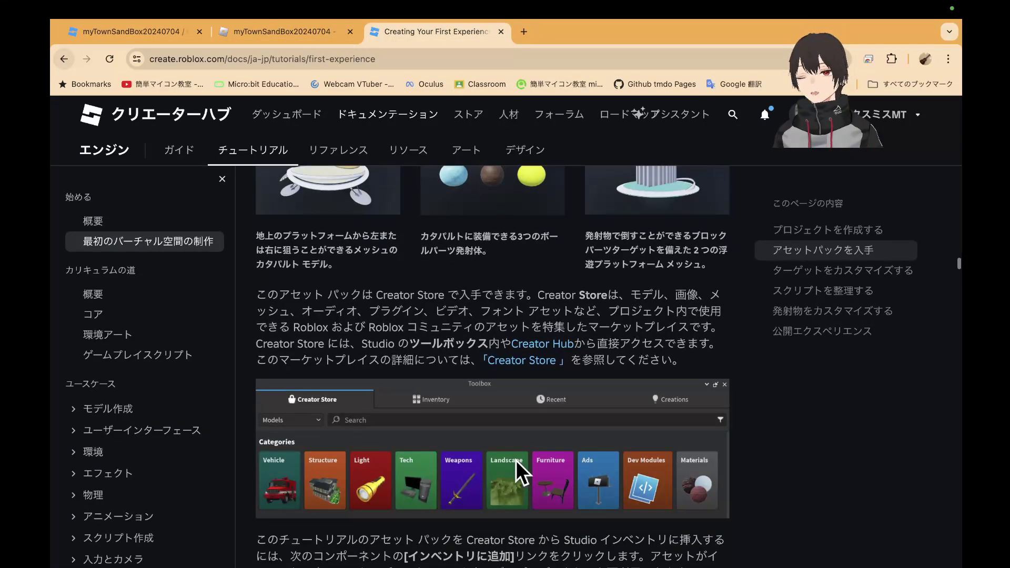
pyautogui.scroll(-2, 492, 491)
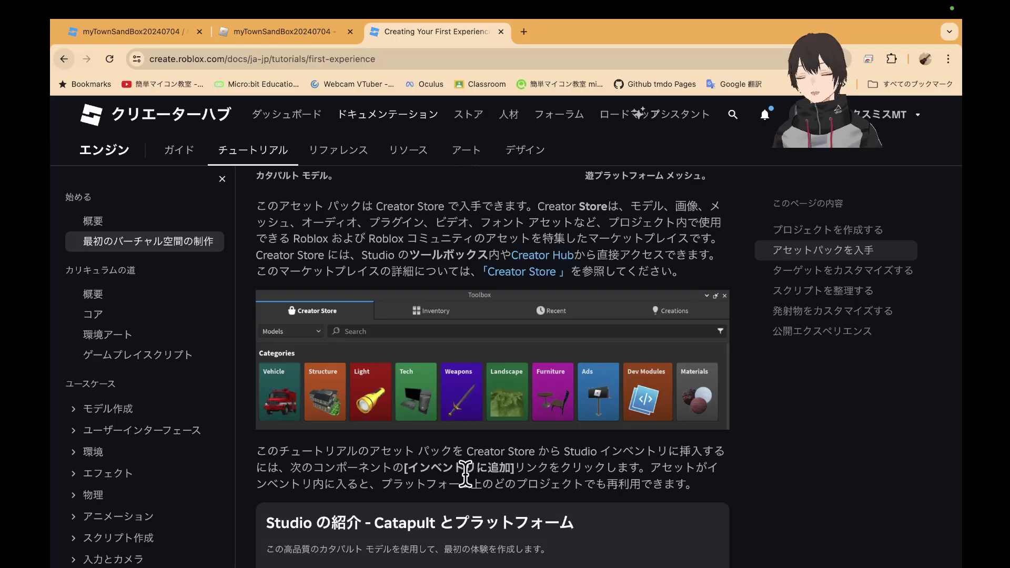
# Switch back to Roblox Studio and search the Creator Store models for "catapult", checking the tutorial for the term.
pyautogui.press('super+Tab')
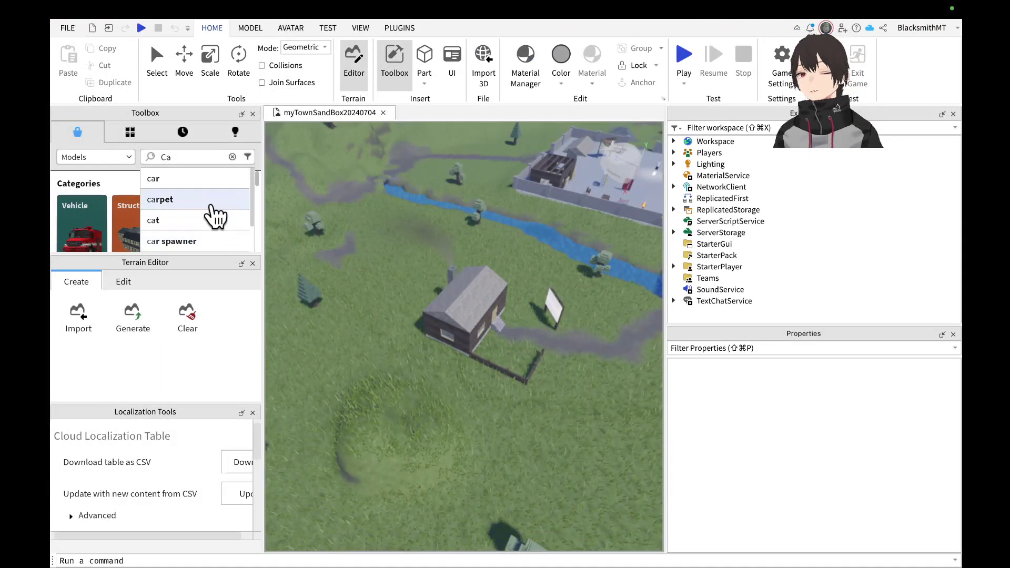
pyautogui.click(195, 157)
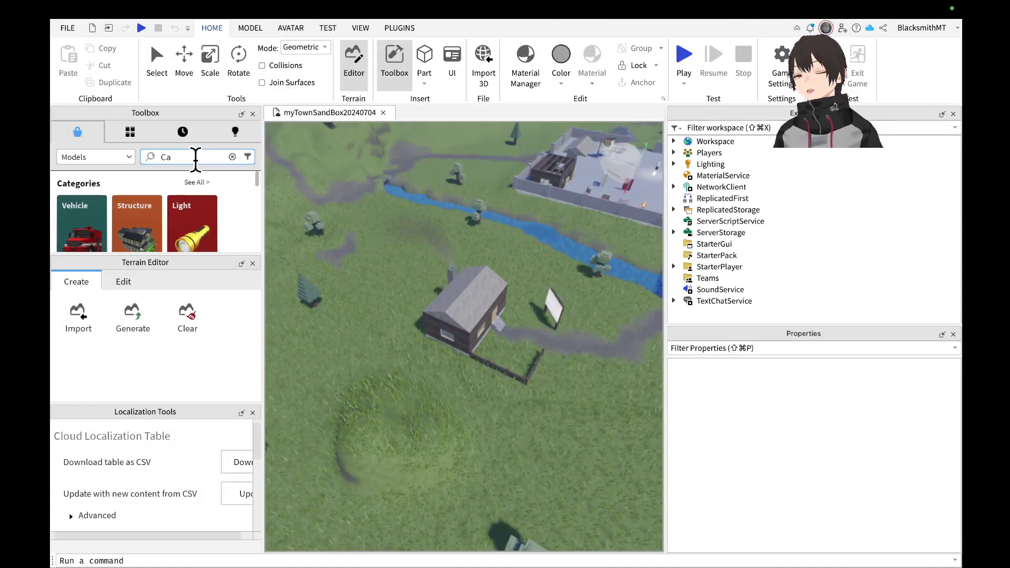
pyautogui.write('ta')
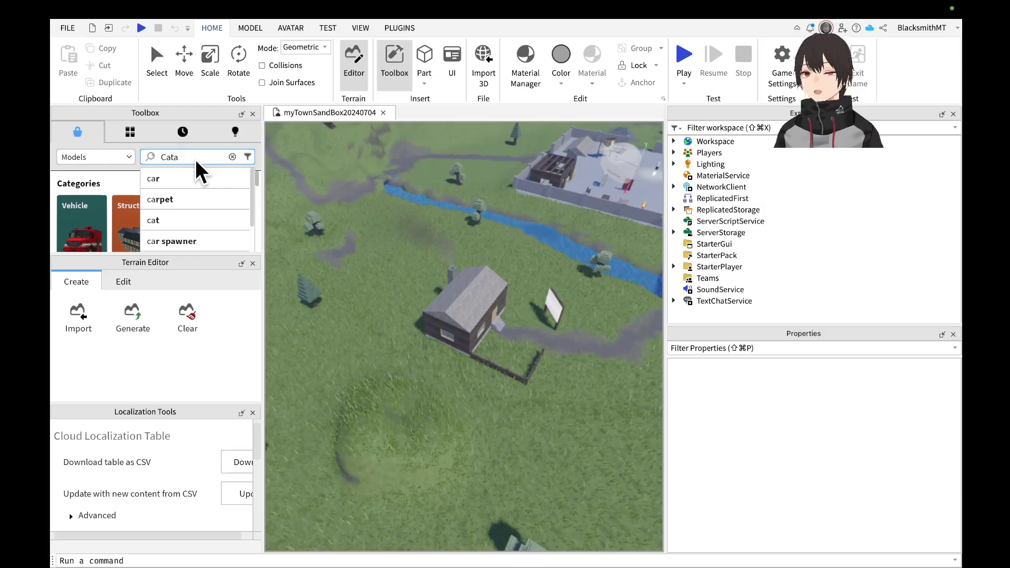
pyautogui.write('p')
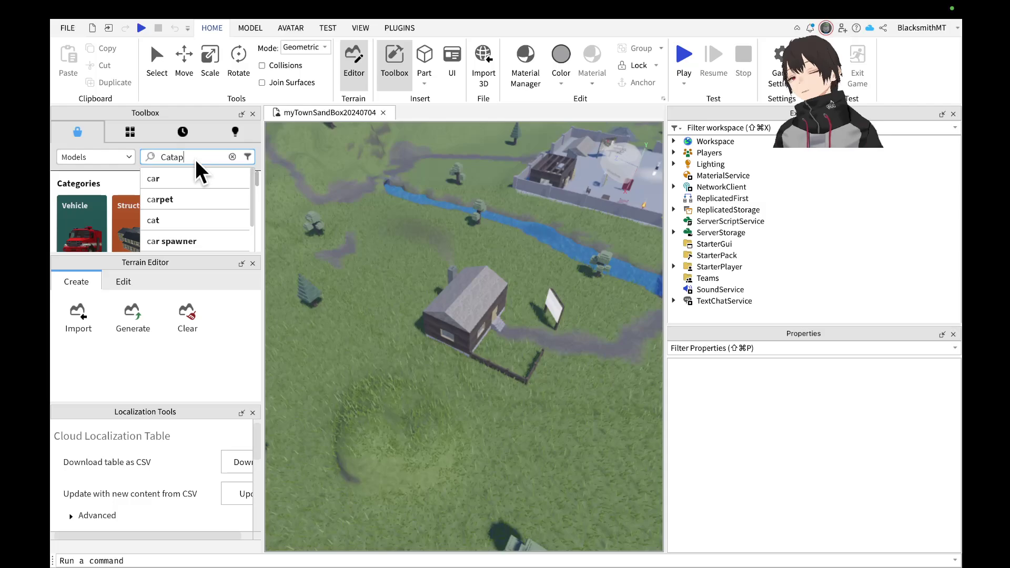
pyautogui.press('Return')
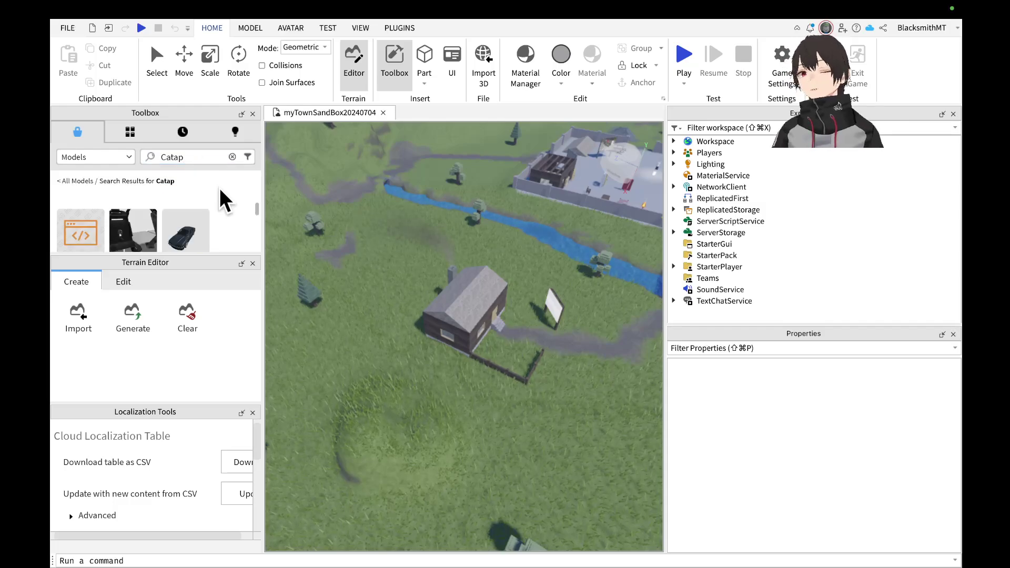
pyautogui.click(193, 157)
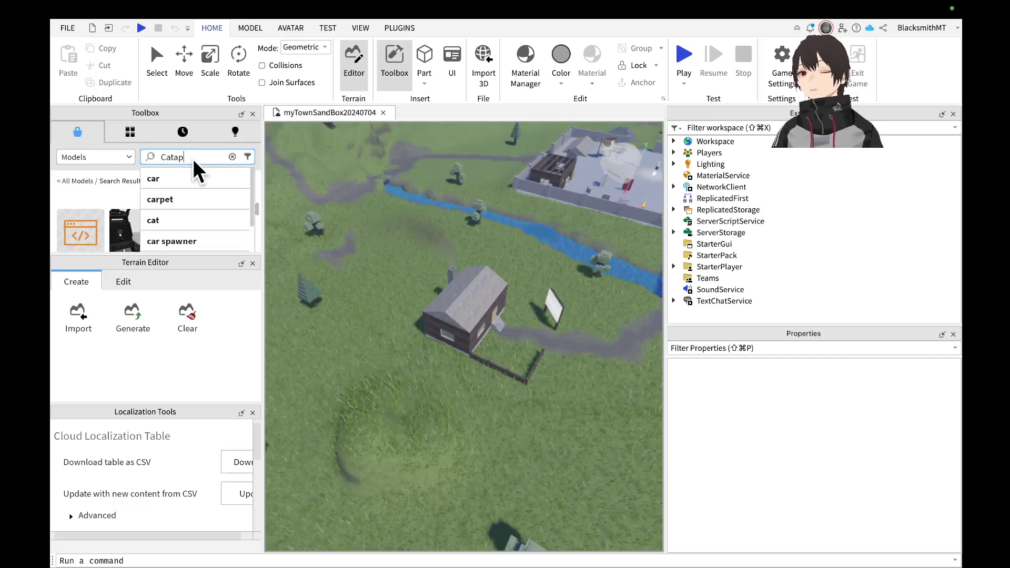
pyautogui.write('u')
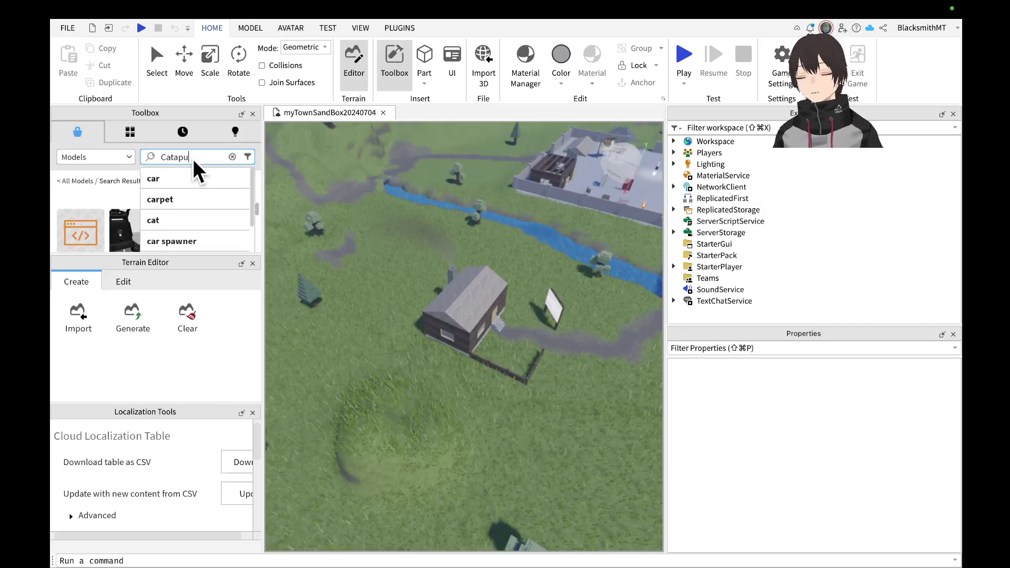
pyautogui.hotkey('ctrl', 'Right')
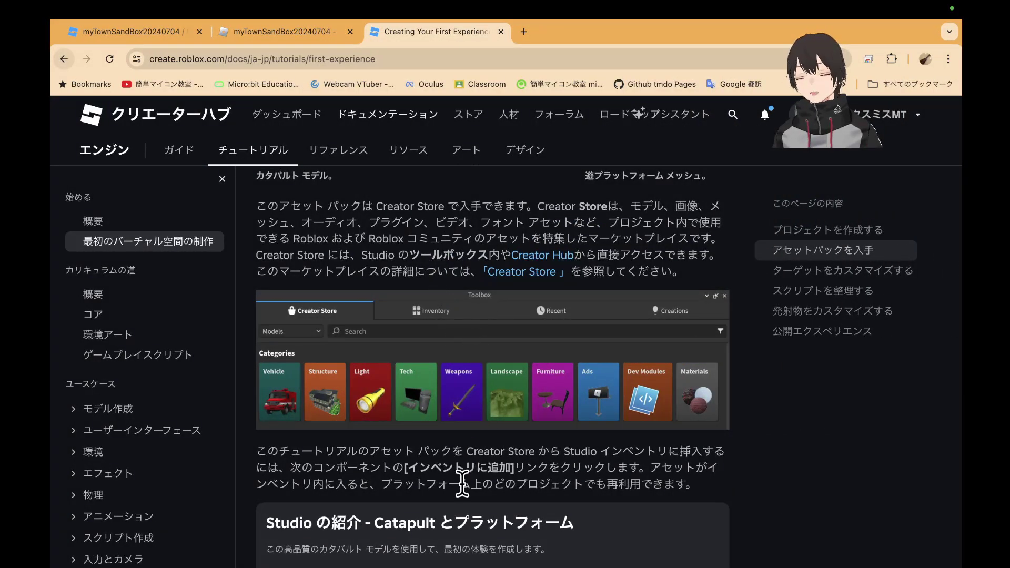
pyautogui.hotkey('ctrl', 'Left')
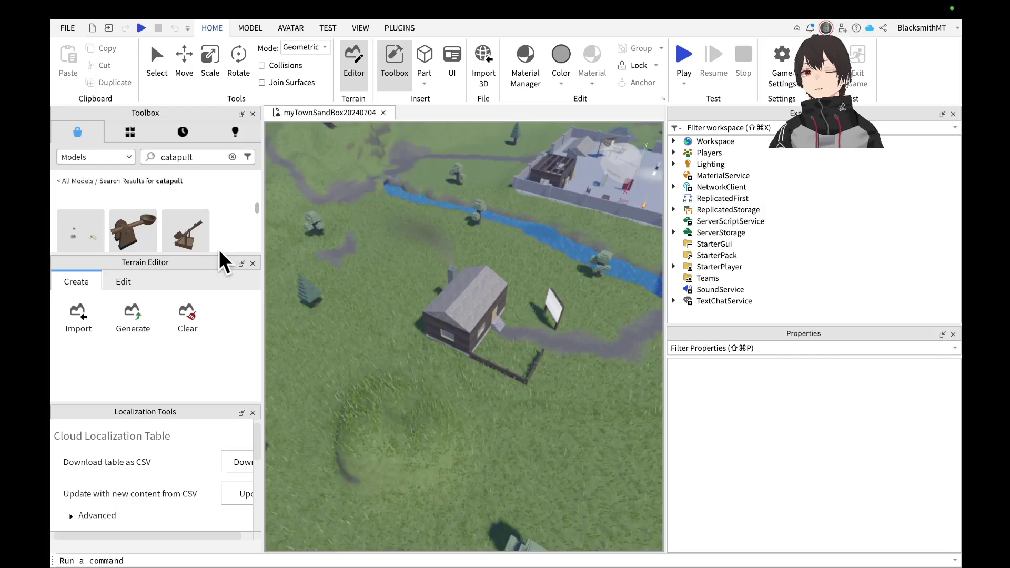
# Enlarge the Toolbox's results area and insert the "Intro to Studio" catapult asset pack into the place.
pyautogui.moveTo(219, 254); pyautogui.dragTo(209, 366)
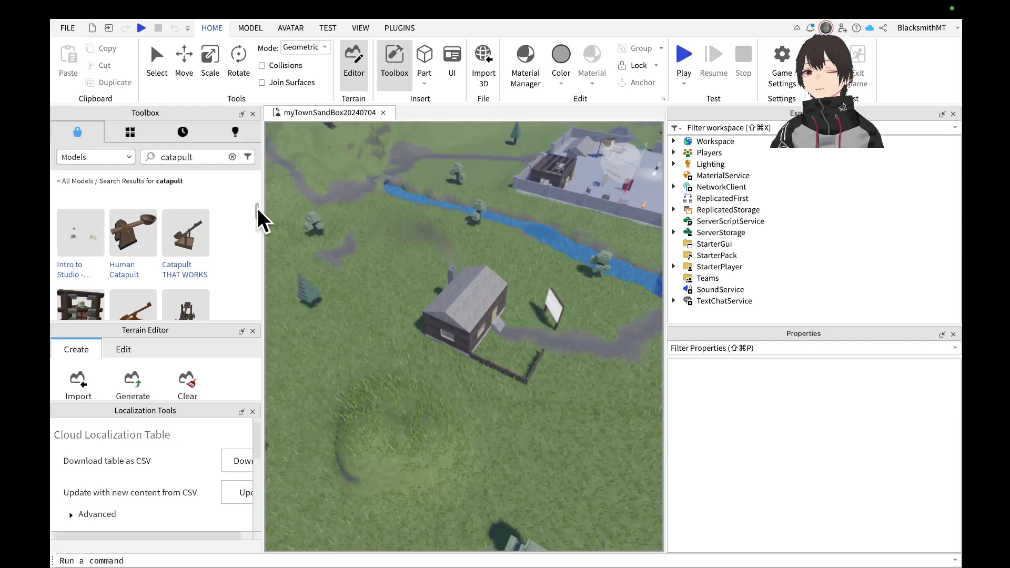
pyautogui.moveTo(86, 243)
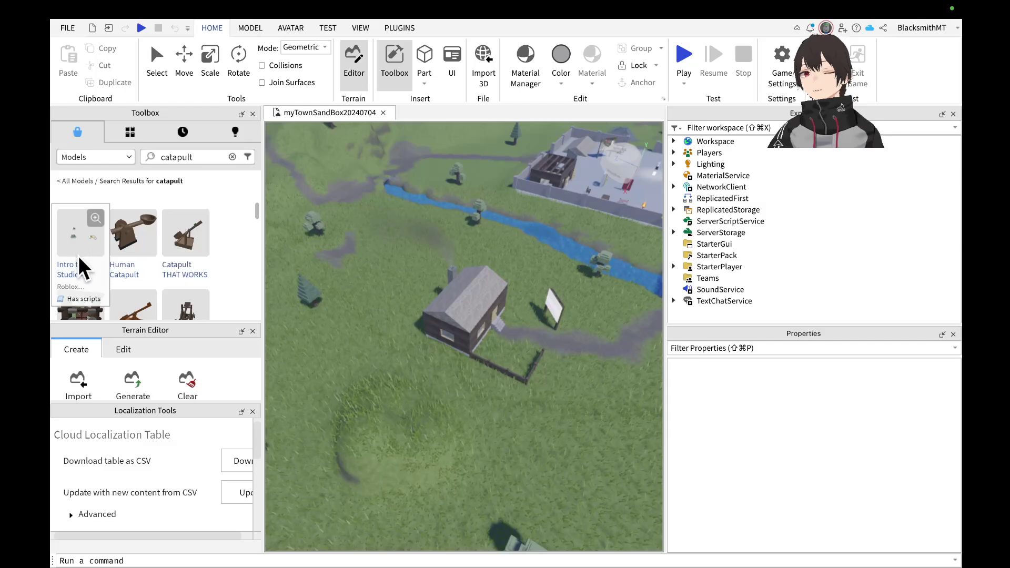
pyautogui.click(85, 245)
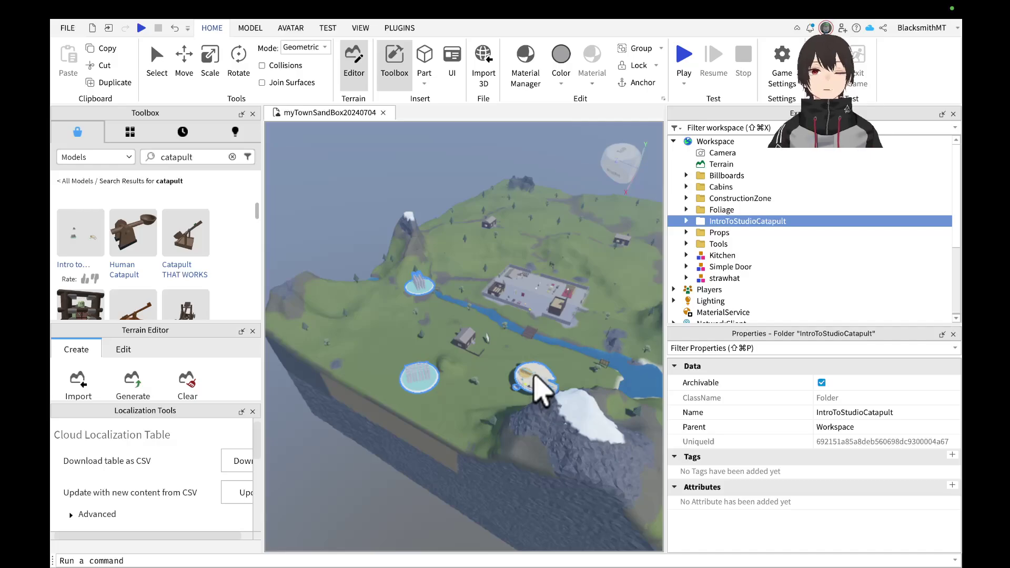
# Move the IntroToStudioCatapult folder along its red axis, away from the cabin and out to the terrain's near edge.
pyautogui.click(186, 63)
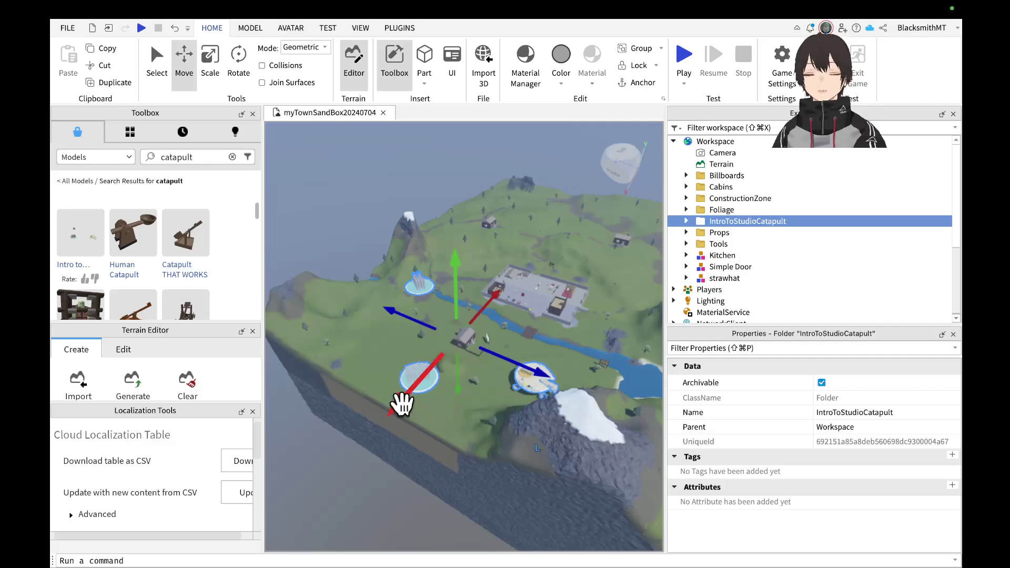
pyautogui.moveTo(402, 406); pyautogui.dragTo(344, 432)
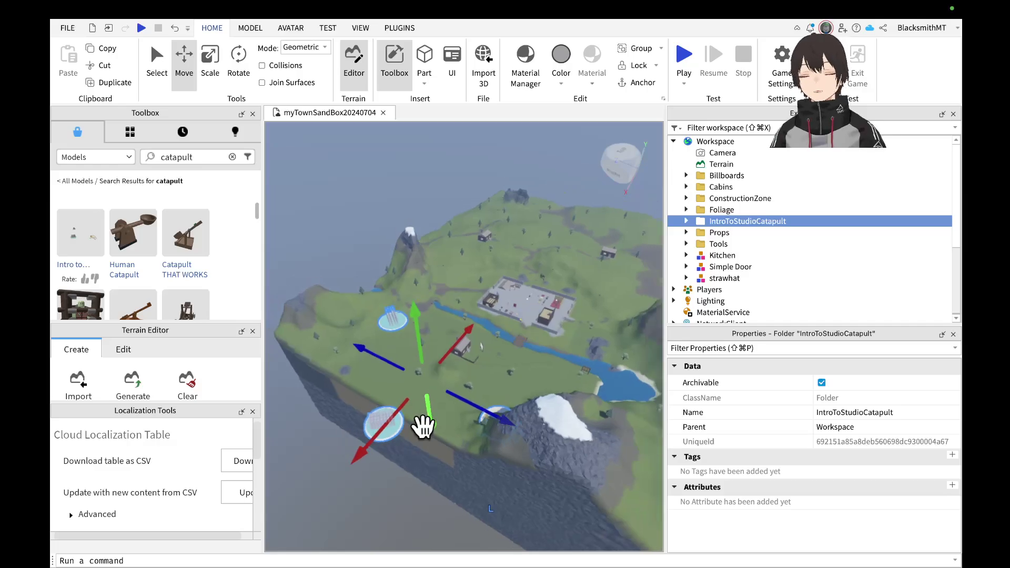
pyautogui.scroll(3, 422, 426)
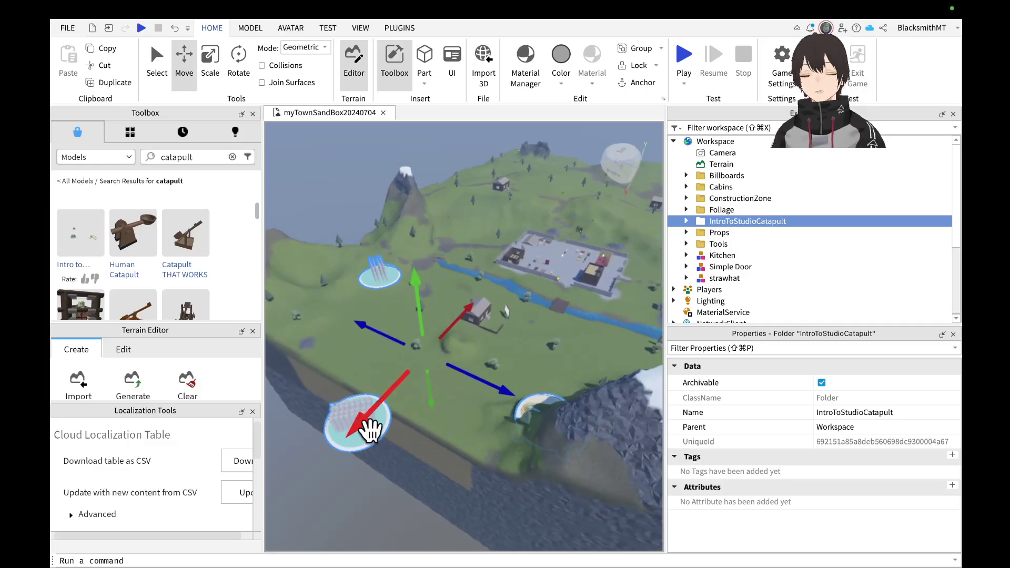
pyautogui.moveTo(365, 427); pyautogui.dragTo(308, 463)
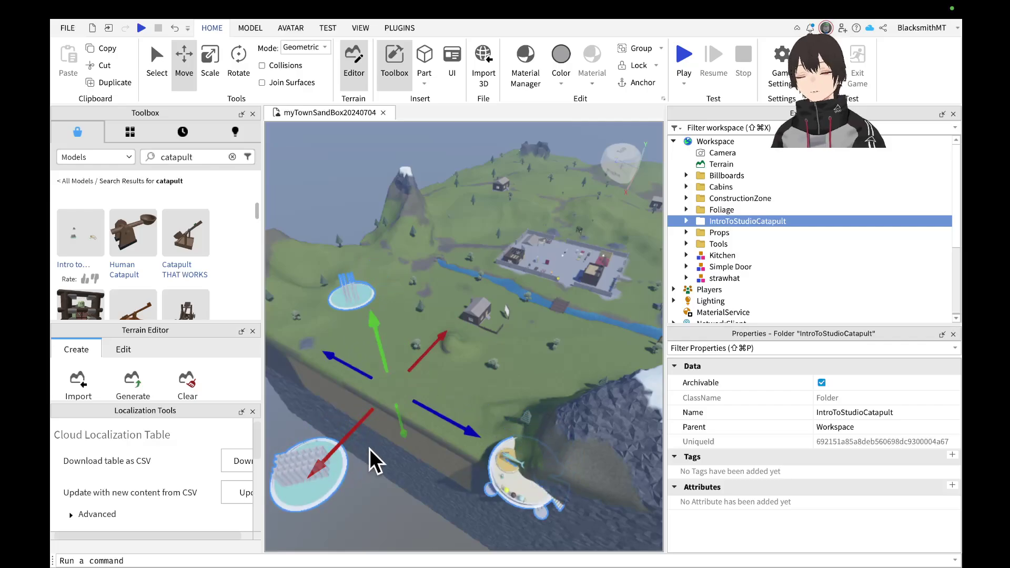
# Rotate the IntroToStudioCatapult assets about 90° around the vertical axis and move them along the blue axis so the target platforms float beyond the terrain's edge.
pyautogui.click(239, 59)
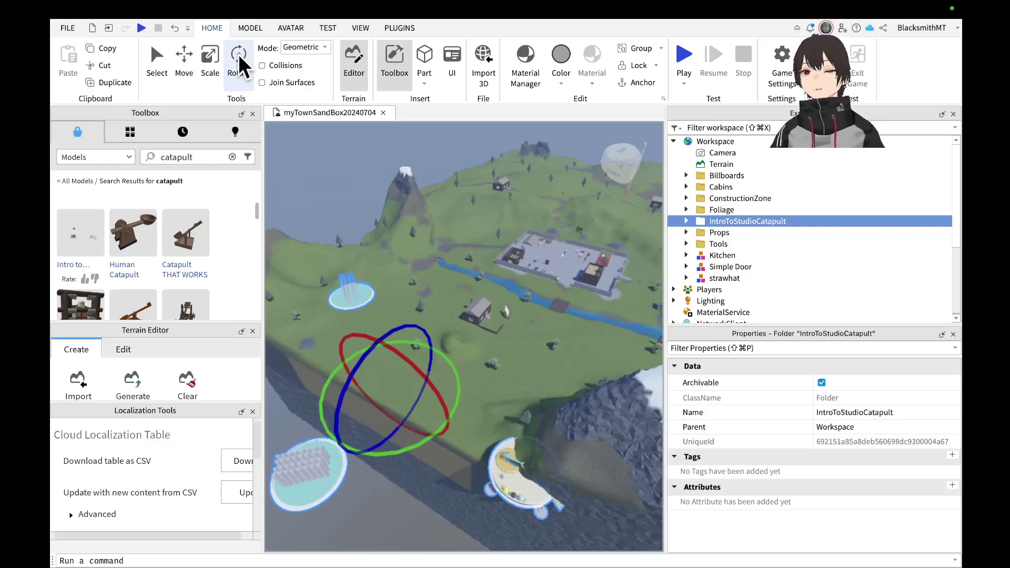
pyautogui.moveTo(398, 451); pyautogui.dragTo(423, 383)
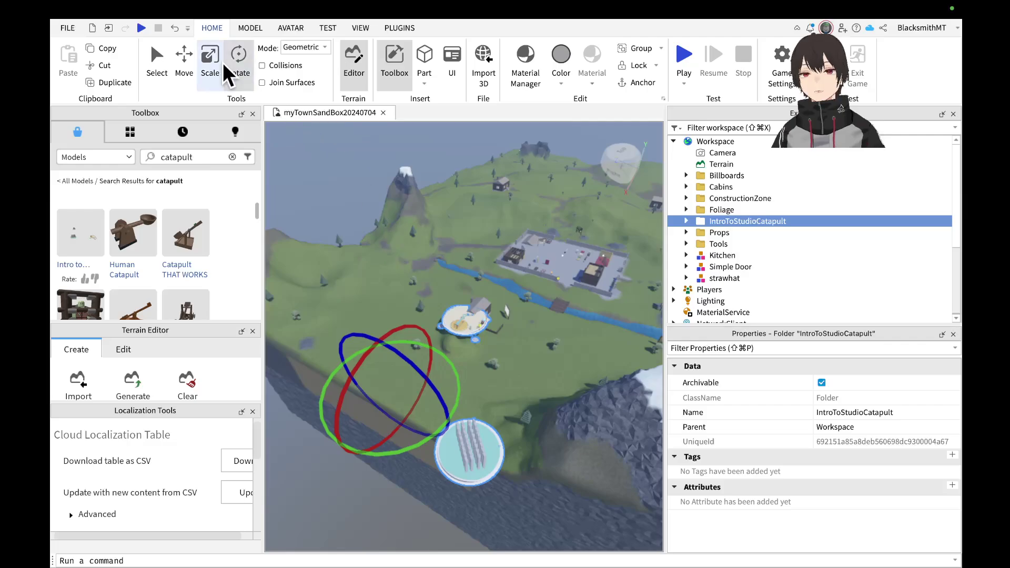
pyautogui.click(185, 55)
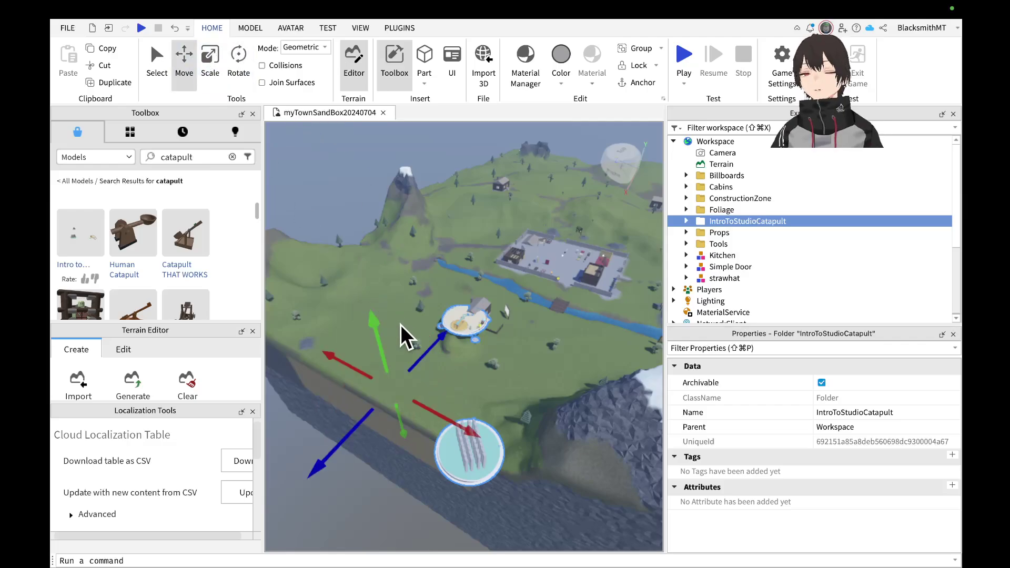
pyautogui.moveTo(348, 436); pyautogui.dragTo(270, 514)
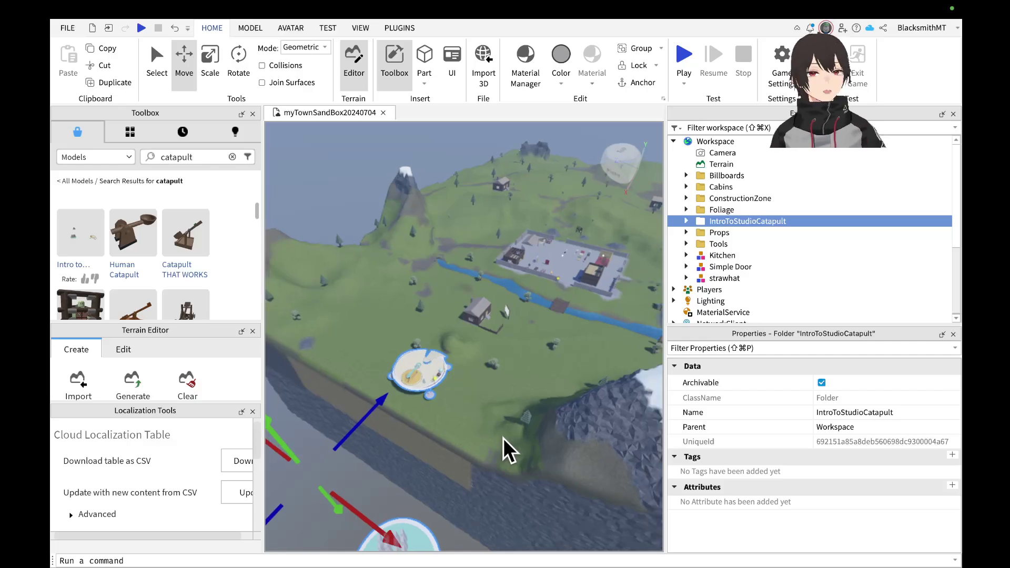
pyautogui.scroll(-10, 512, 448)
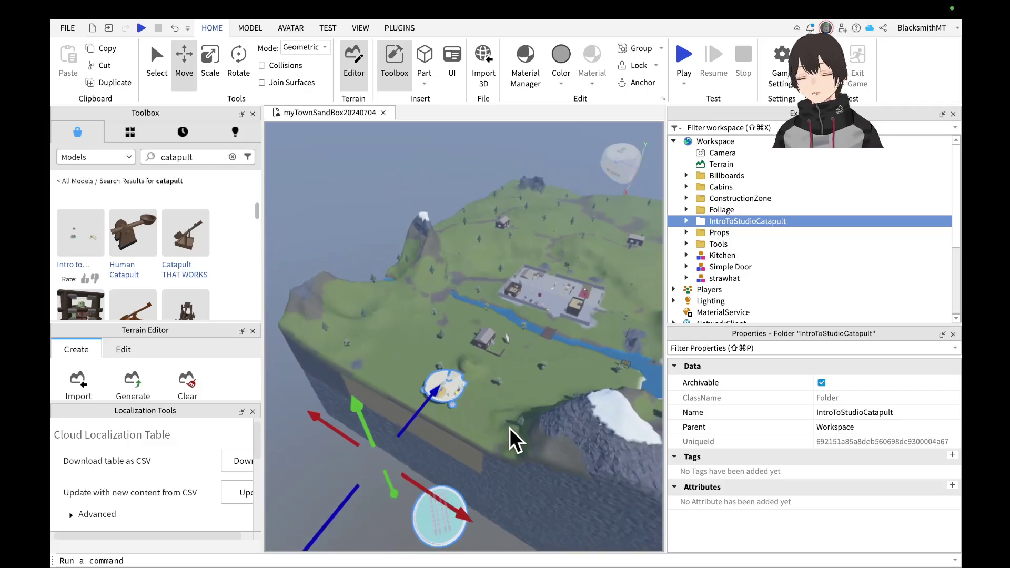
pyautogui.scroll(-4, 513, 441)
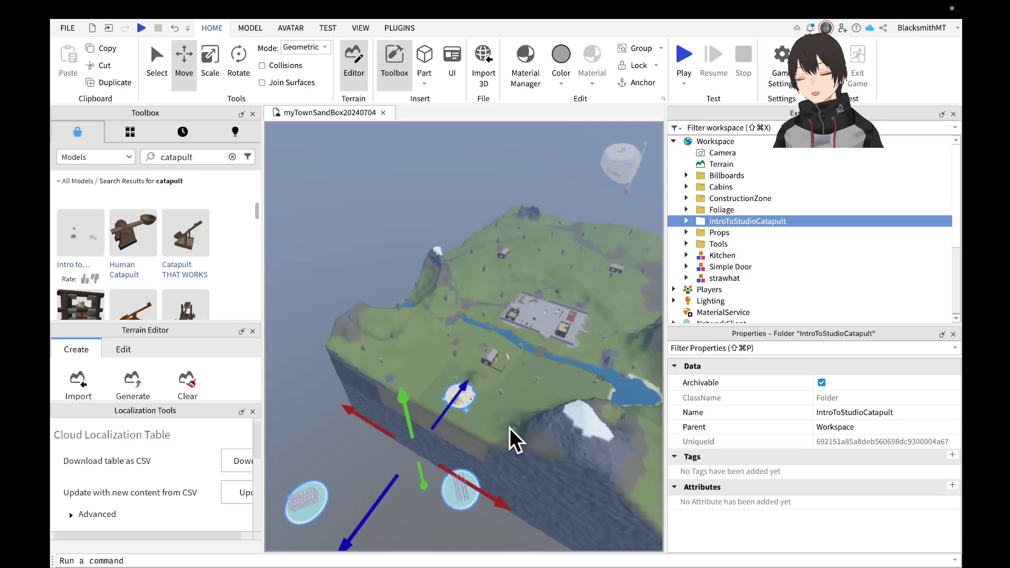
# Expand the IntroToStudioCatapult folder in the Explorer, and read the browser tutorial's sections on inserting the asset pack and customizing the targets.
pyautogui.click(687, 221)
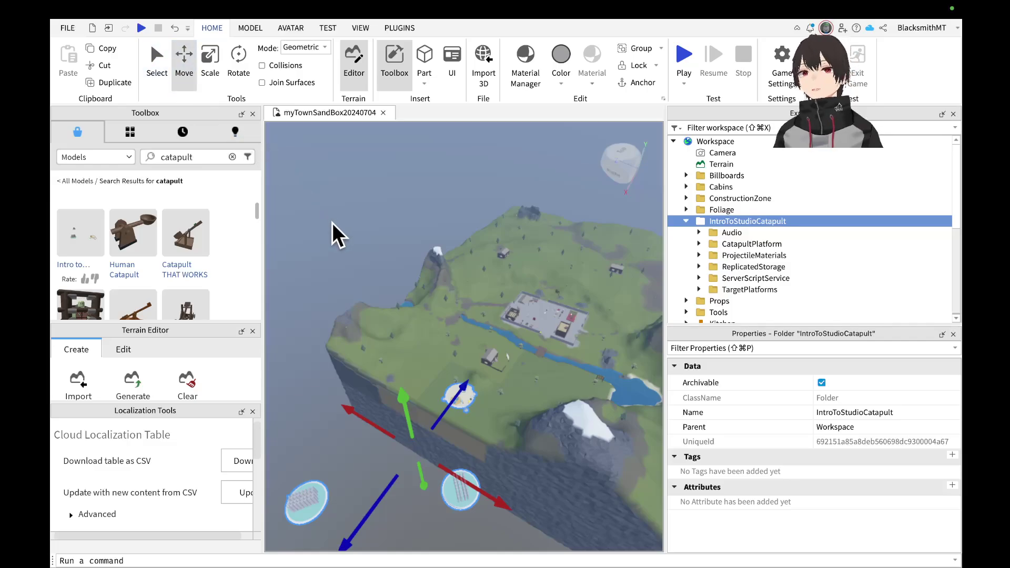
pyautogui.press('super+Tab')
pyautogui.scroll(-11, 355, 326)
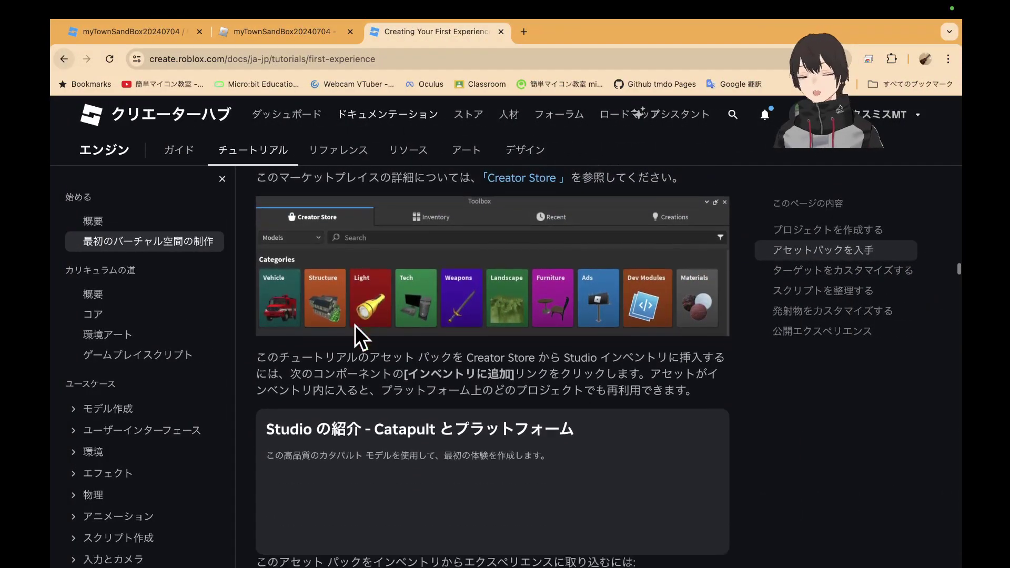
pyautogui.scroll(-5, 355, 325)
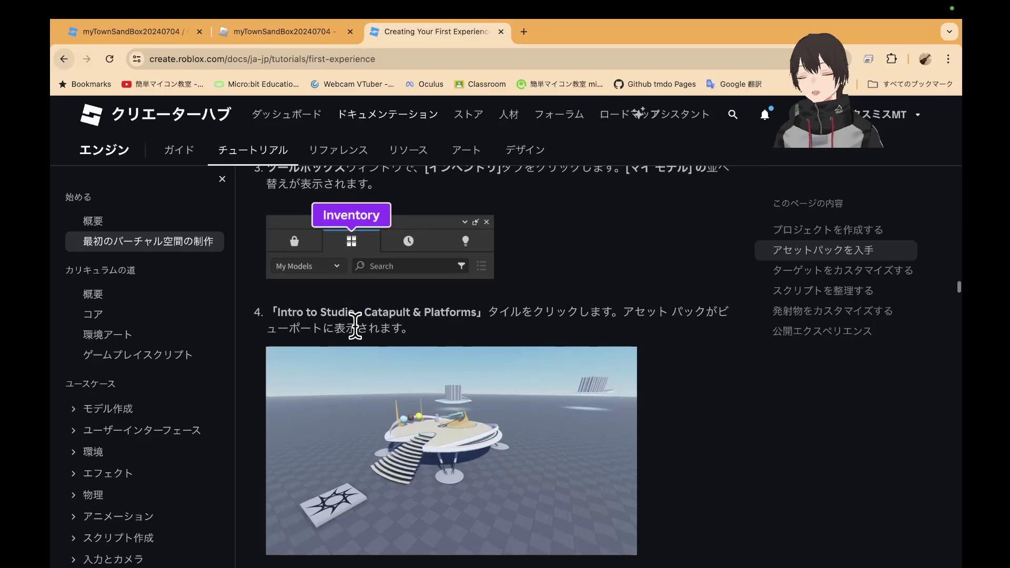
pyautogui.scroll(-6, 489, 343)
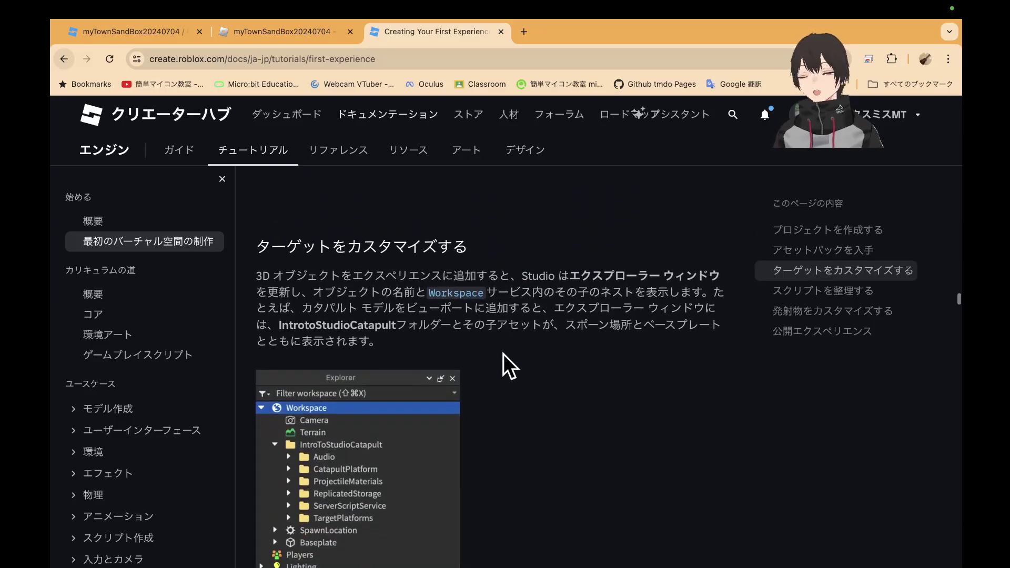
pyautogui.scroll(-3, 502, 353)
pyautogui.scroll(-7, 503, 354)
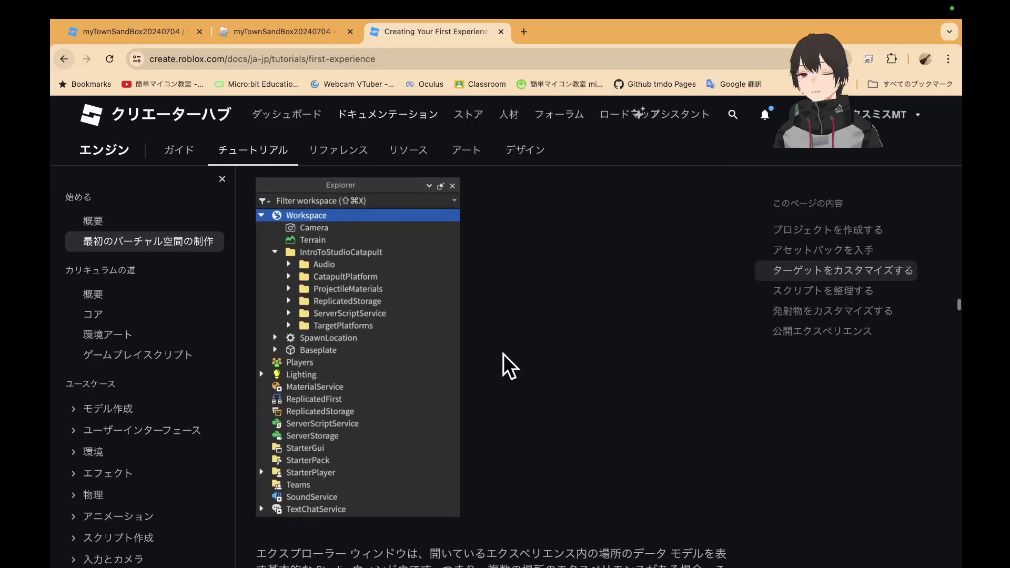
pyautogui.scroll(-7, 503, 353)
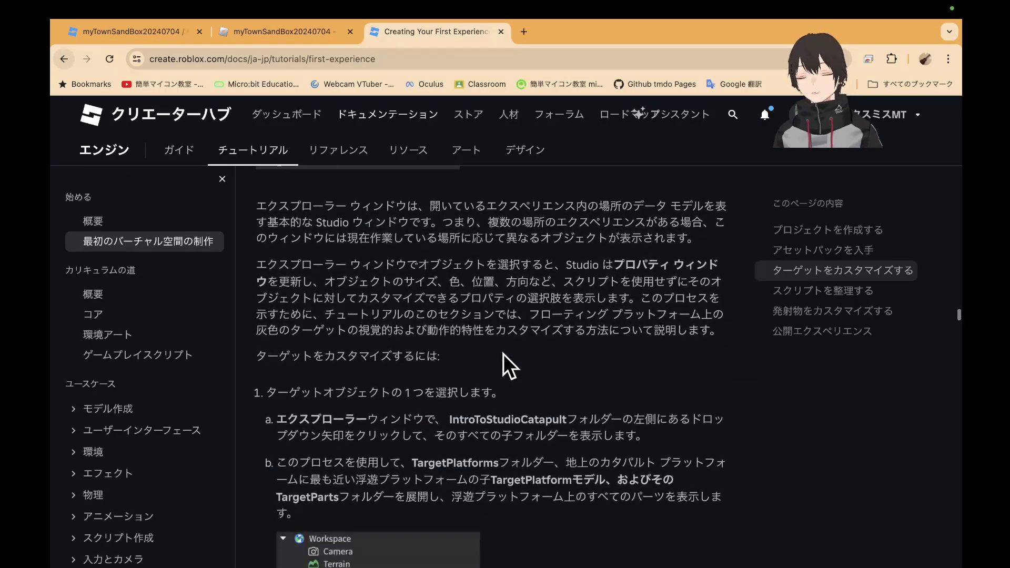
pyautogui.scroll(-8, 503, 353)
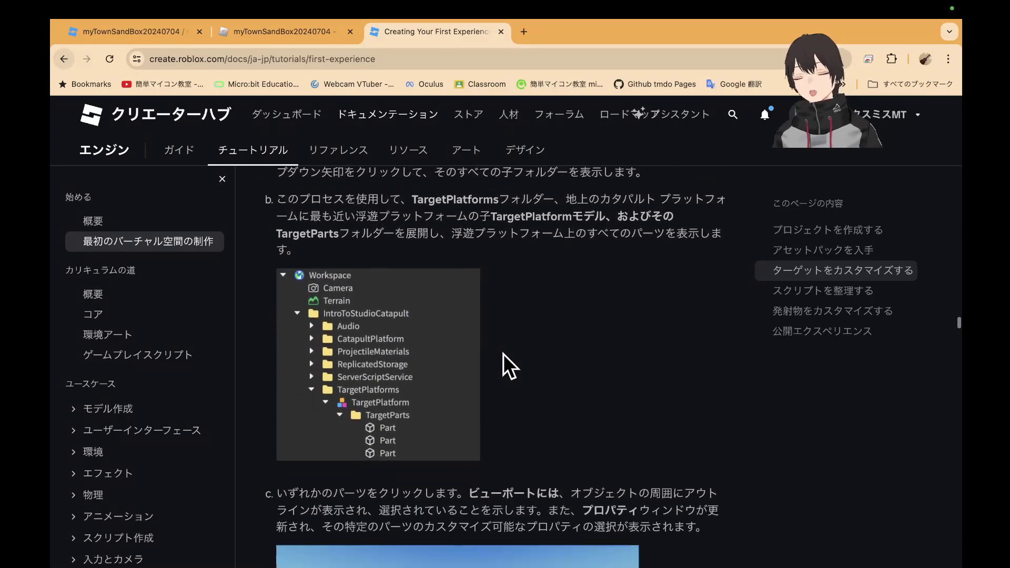
pyautogui.scroll(-16, 503, 354)
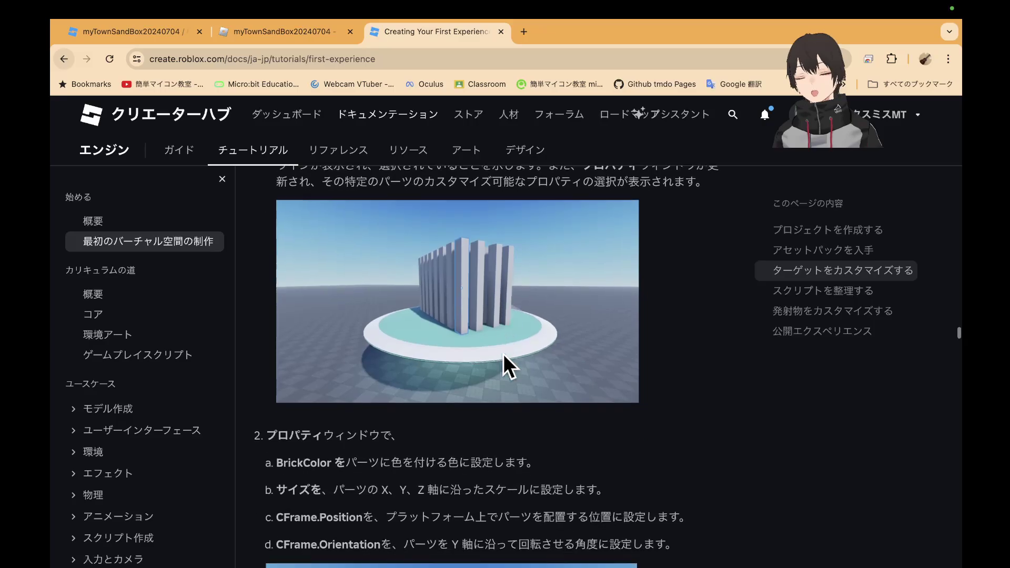
pyautogui.scroll(-10, 503, 353)
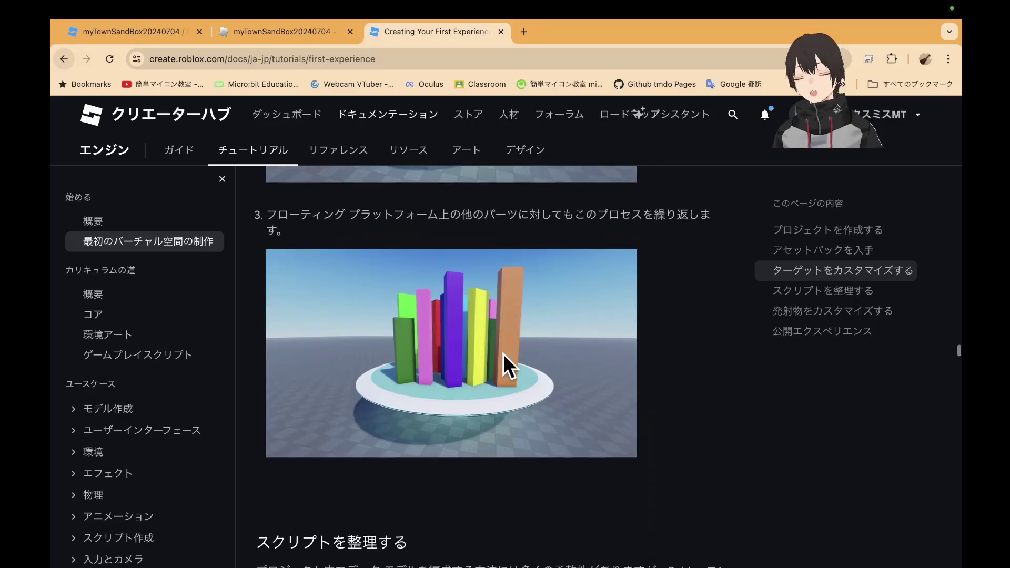
# Read the tutorial's script organization section about moving folder contents into the ReplicatedStorage and server script services.
pyautogui.scroll(-12, 503, 353)
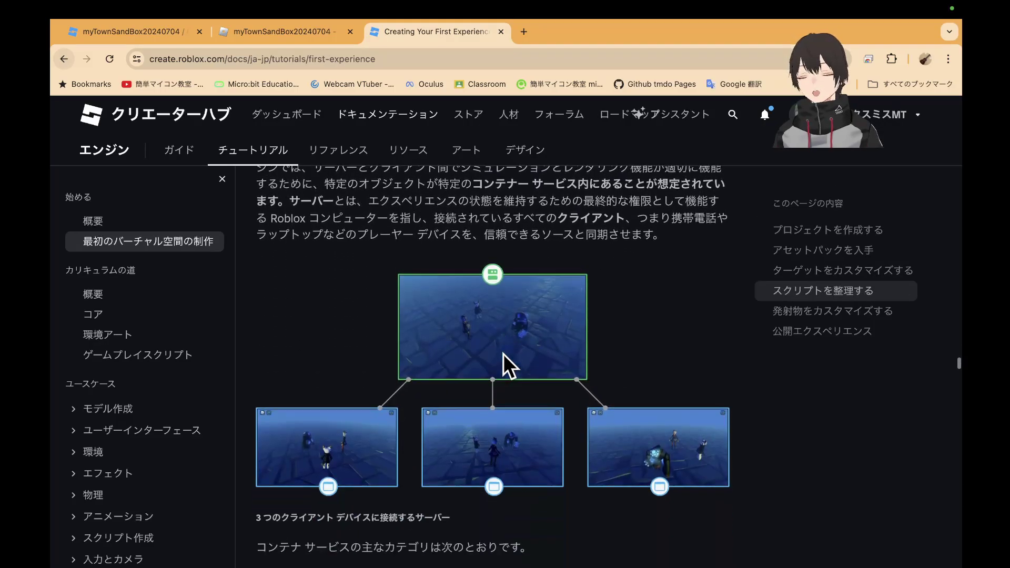
pyautogui.scroll(-11, 503, 354)
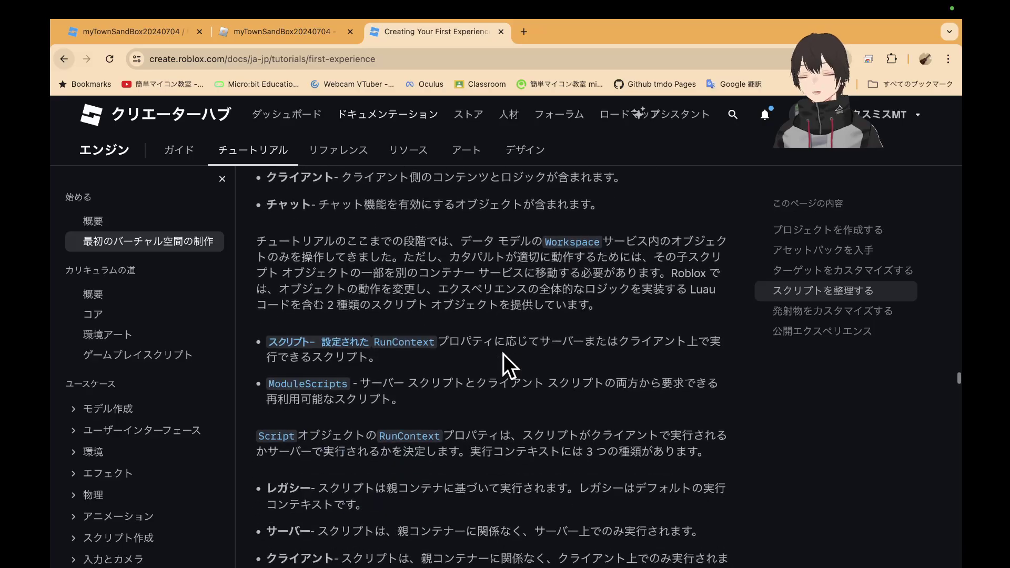
pyautogui.scroll(-13, 503, 354)
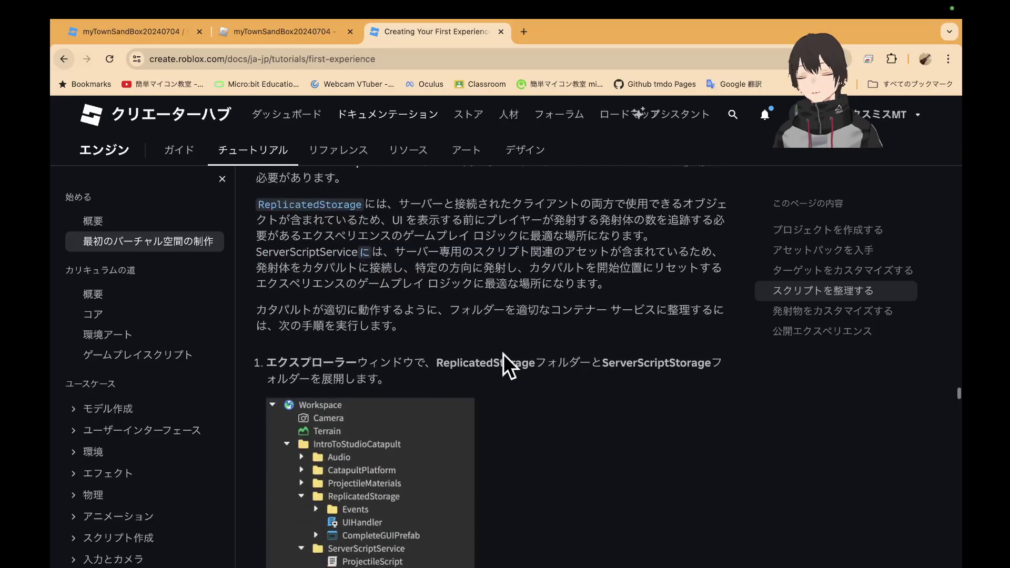
pyautogui.scroll(-8, 503, 353)
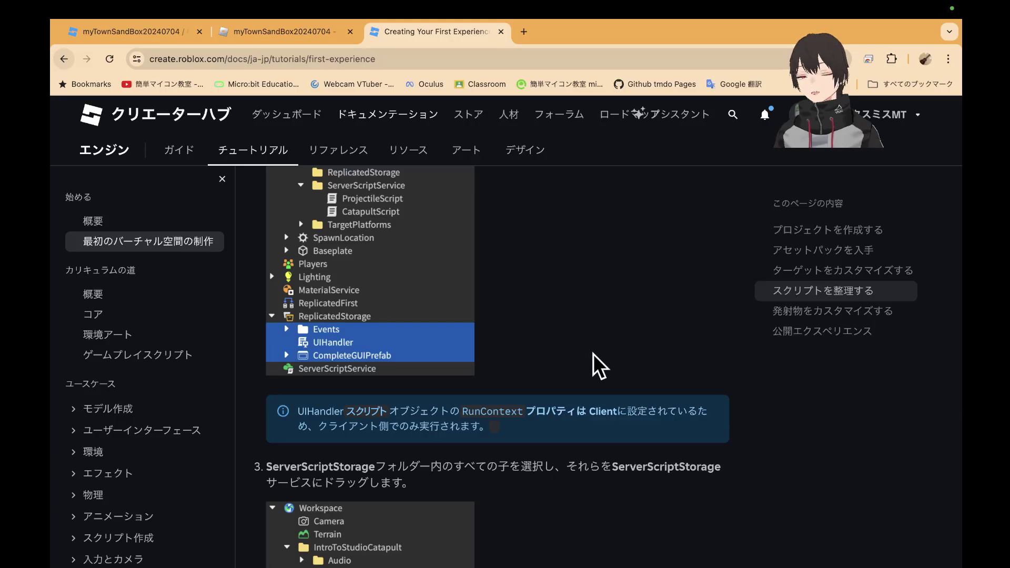
# Read the tutorial's remaining script organization steps on moving the server scripts, deleting the two emptied folders and playtesting, and return to step 2.
pyautogui.scroll(-3, 598, 354)
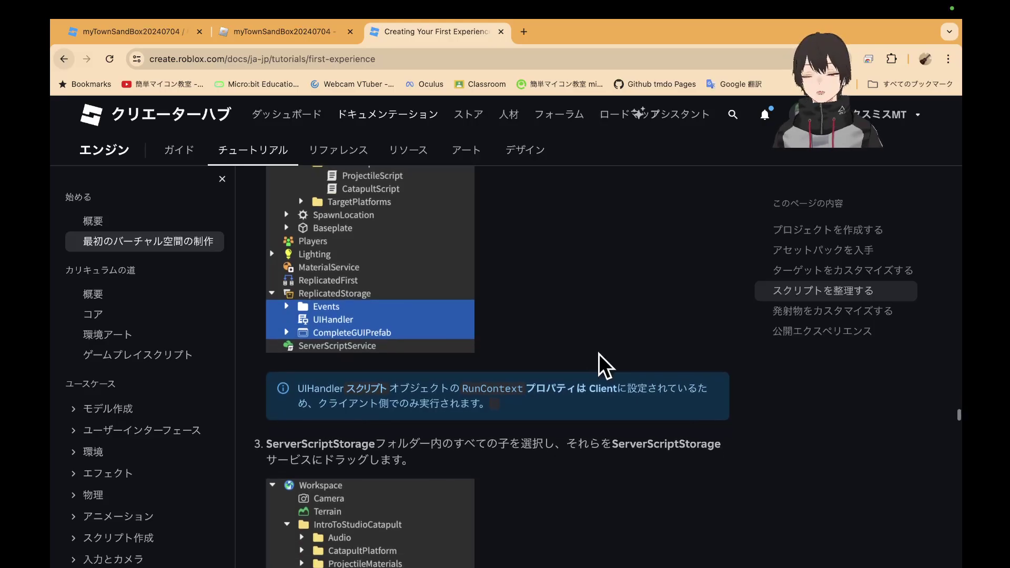
pyautogui.scroll(-2, 593, 406)
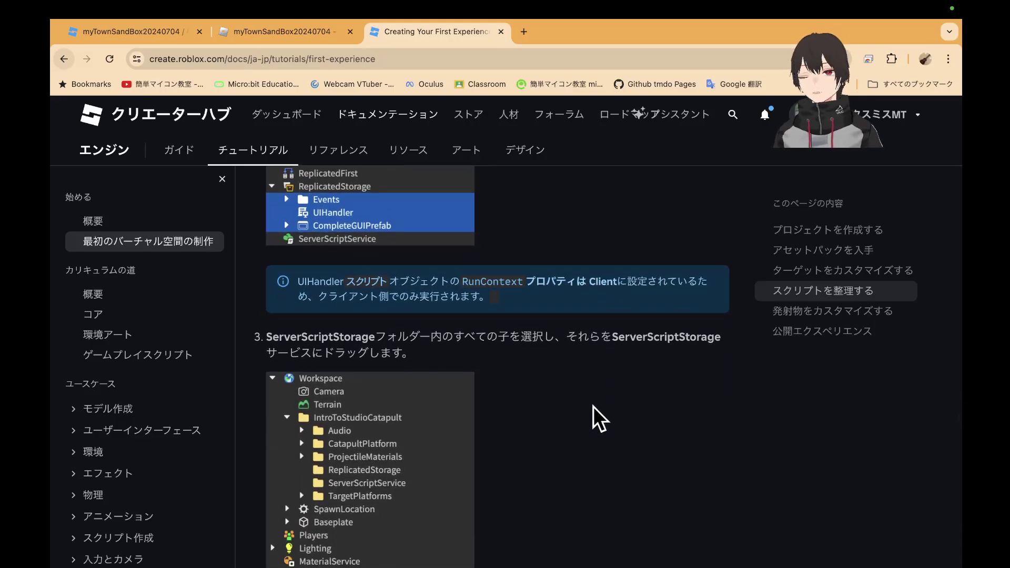
pyautogui.scroll(-3, 593, 406)
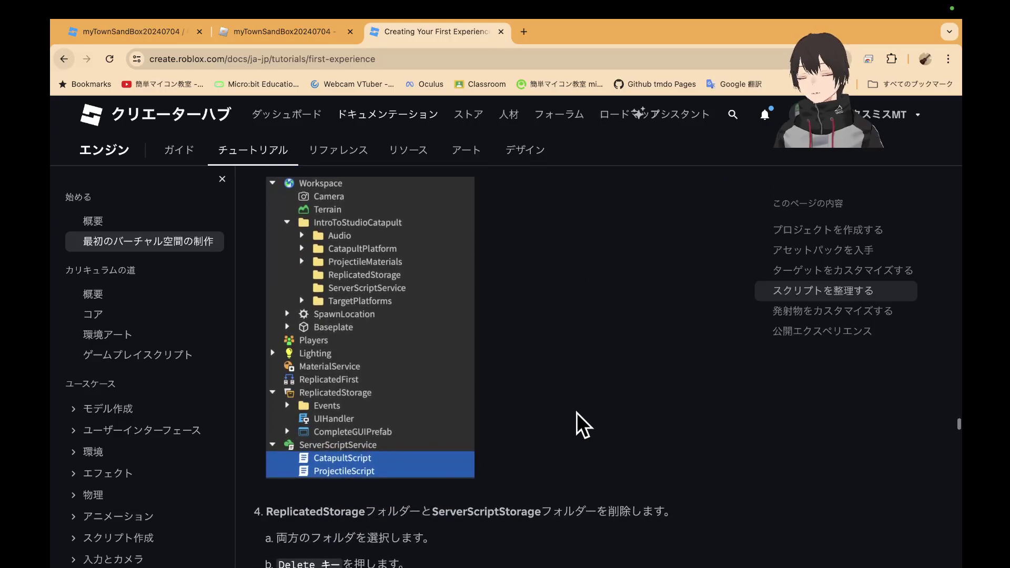
pyautogui.scroll(-1, 573, 414)
pyautogui.scroll(-2, 571, 413)
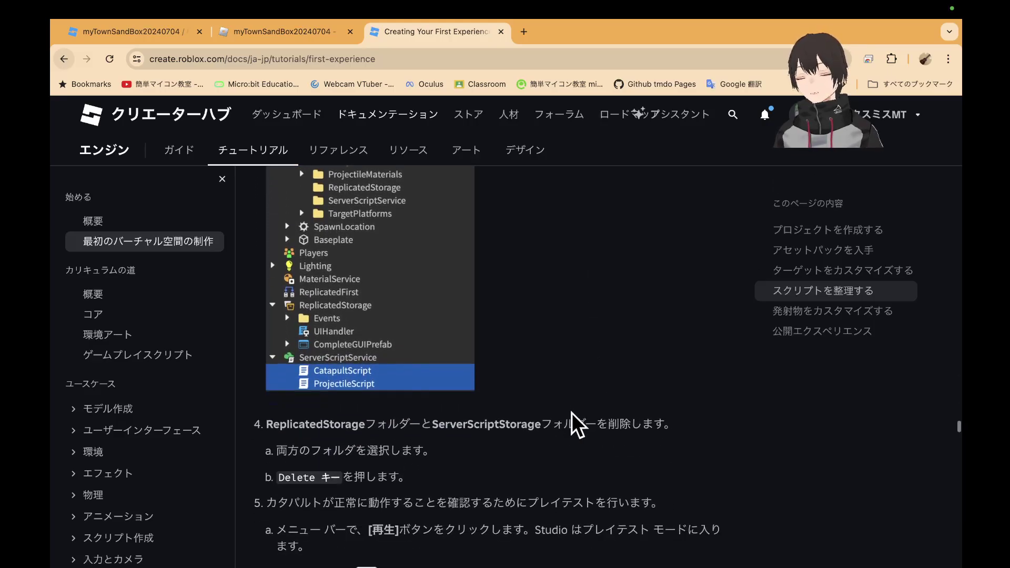
pyautogui.scroll(-1, 571, 412)
pyautogui.scroll(3, 572, 412)
pyautogui.scroll(5, 571, 412)
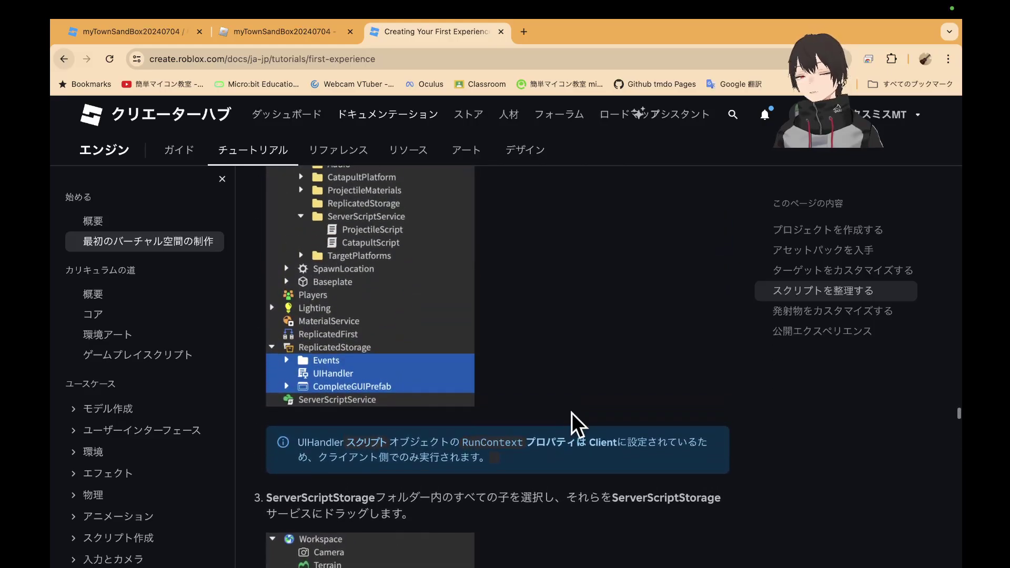
pyautogui.scroll(2, 537, 375)
pyautogui.scroll(5, 537, 374)
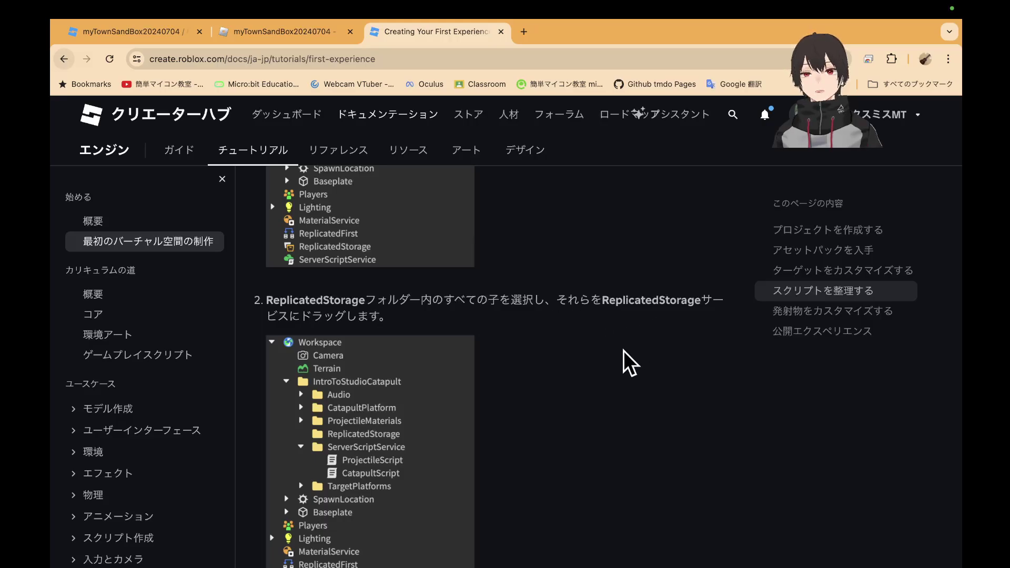
# Compare the tutorial's Explorer screenshots in steps 2 and 3 for where the ReplicatedStorage and ServerScriptService folder contents belong.
pyautogui.scroll(-2, 623, 350)
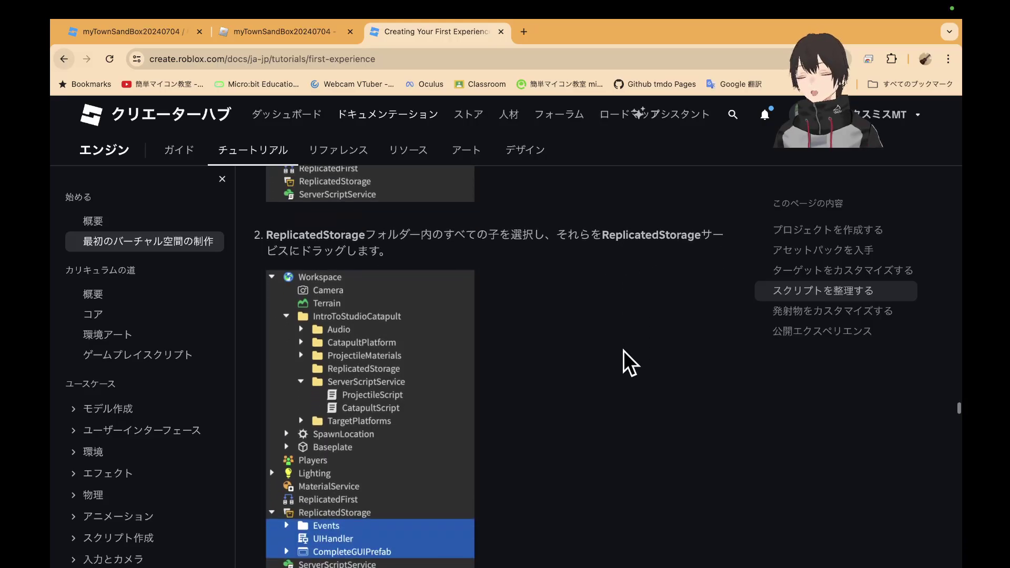
pyautogui.scroll(-1, 623, 350)
pyautogui.scroll(-3, 620, 352)
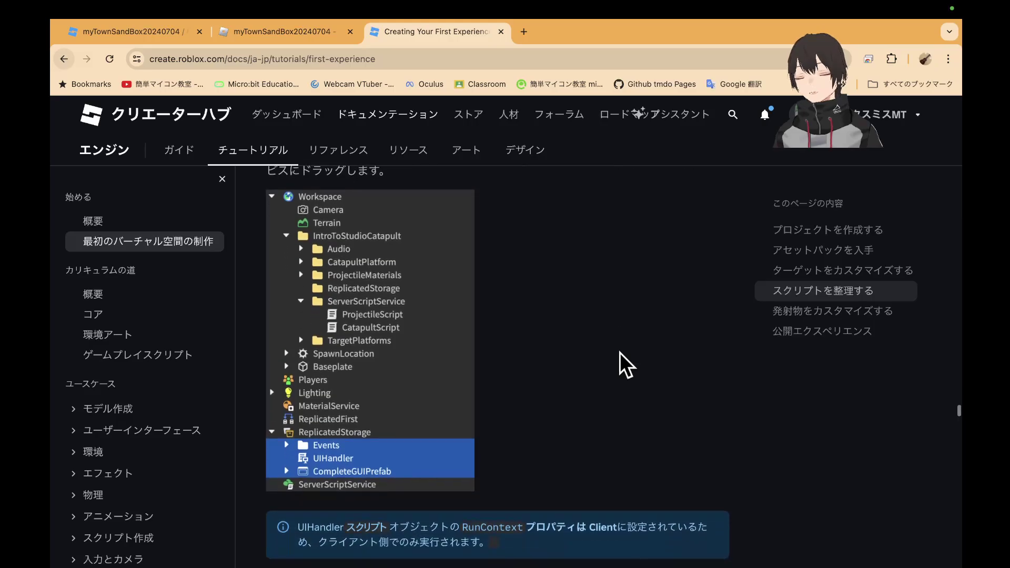
pyautogui.scroll(-7, 619, 352)
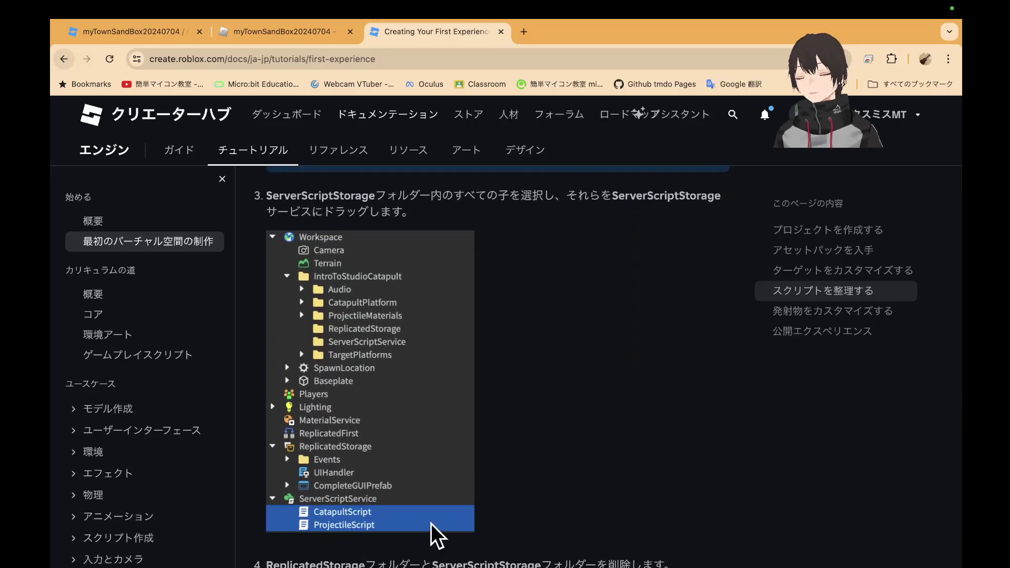
pyautogui.scroll(-1, 430, 523)
pyautogui.scroll(5, 419, 504)
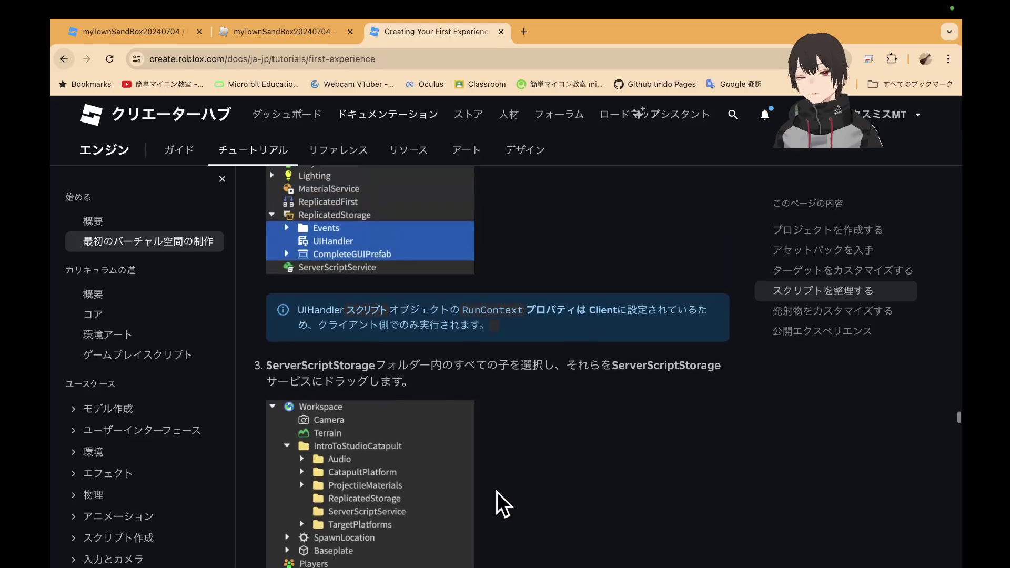
pyautogui.scroll(2, 519, 495)
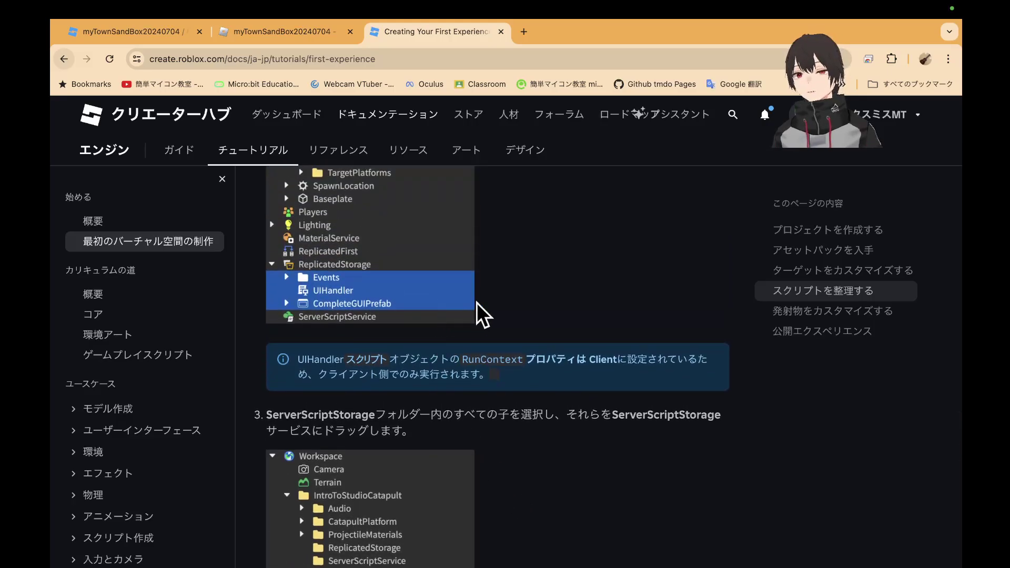
pyautogui.scroll(5, 526, 302)
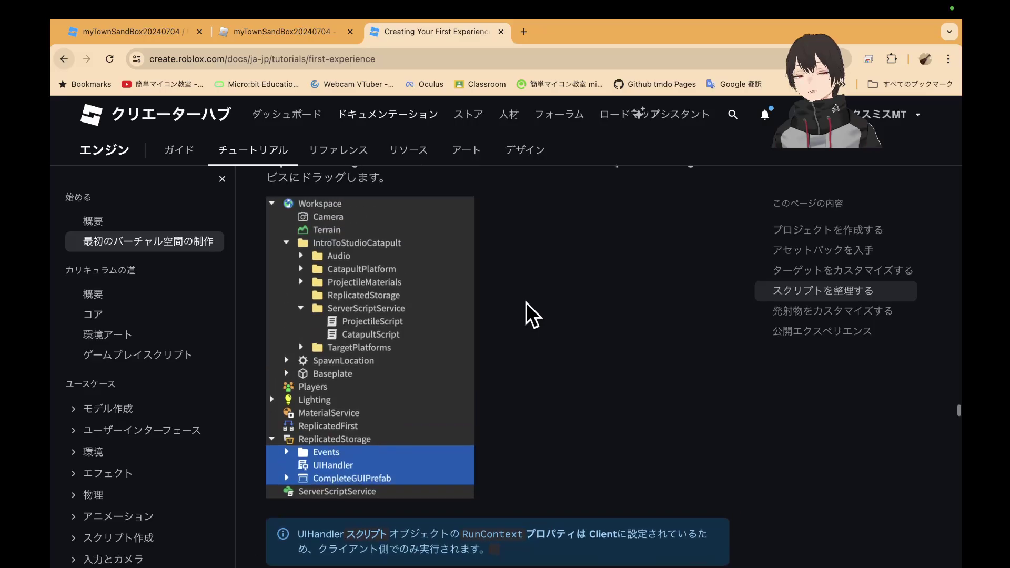
pyautogui.scroll(1, 525, 315)
pyautogui.scroll(-1, 527, 300)
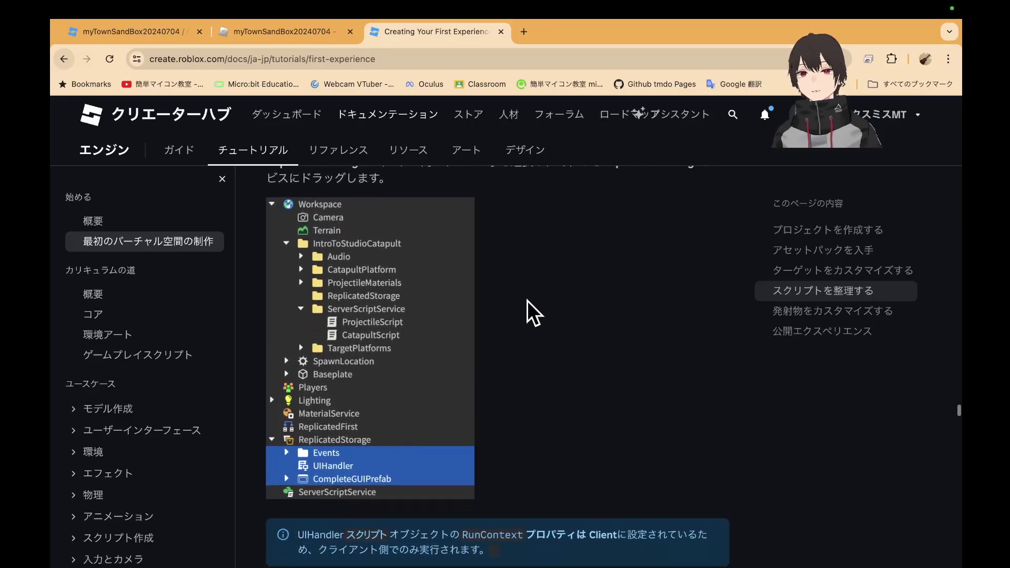
pyautogui.scroll(-1, 527, 301)
pyautogui.scroll(-5, 527, 301)
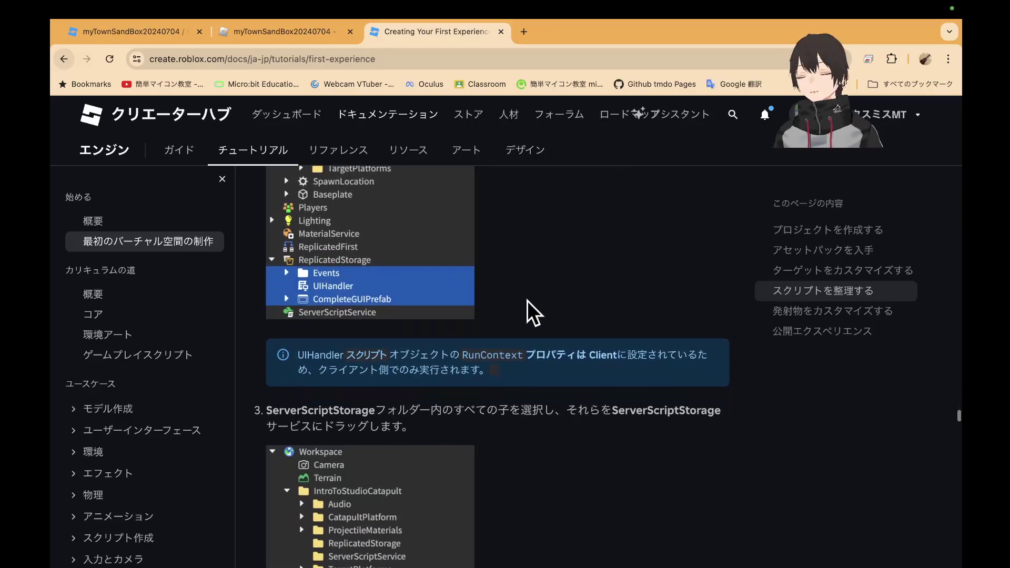
pyautogui.scroll(-1, 526, 301)
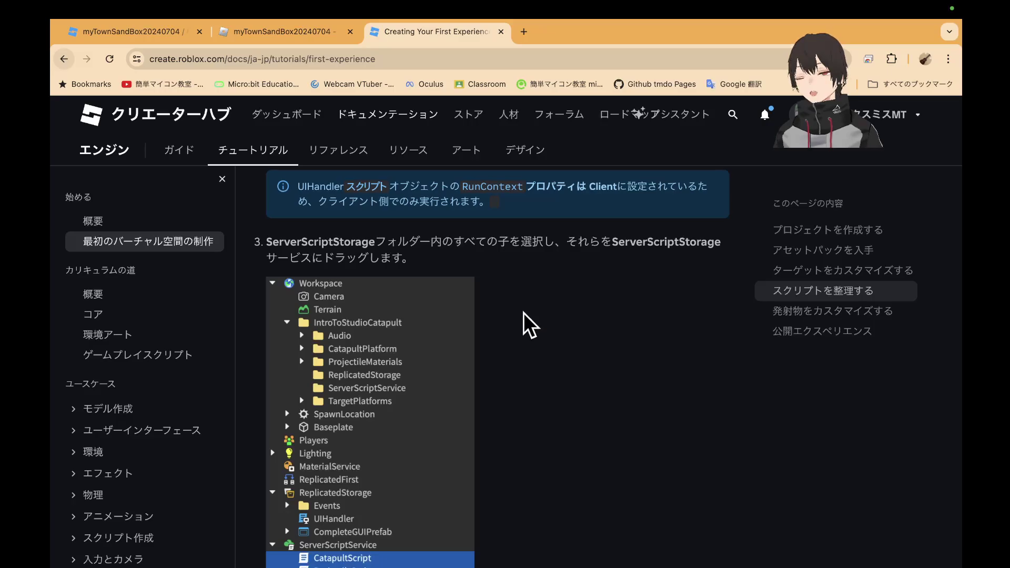
pyautogui.scroll(-1, 523, 378)
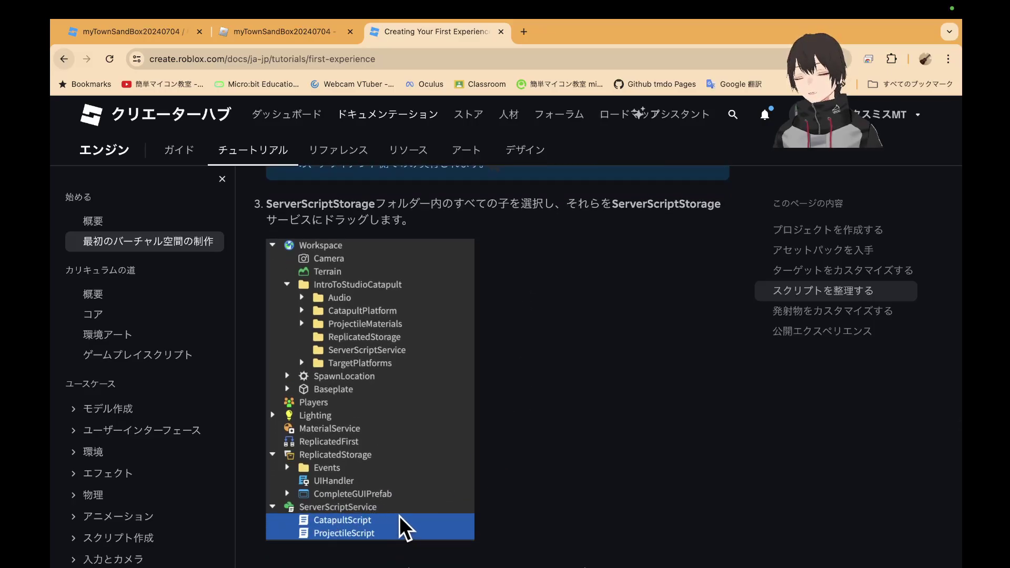
pyautogui.scroll(-1, 388, 509)
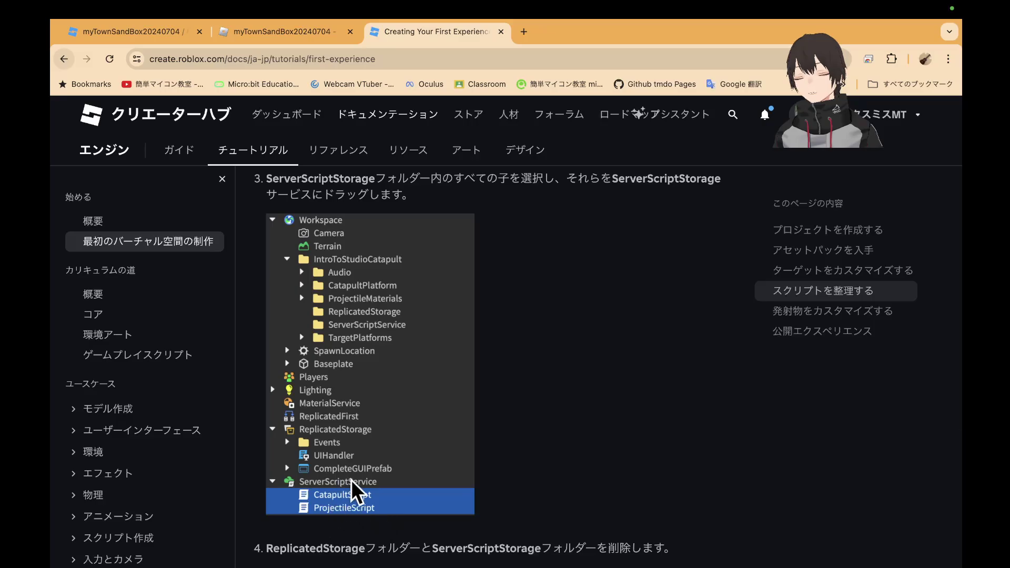
pyautogui.scroll(1, 555, 468)
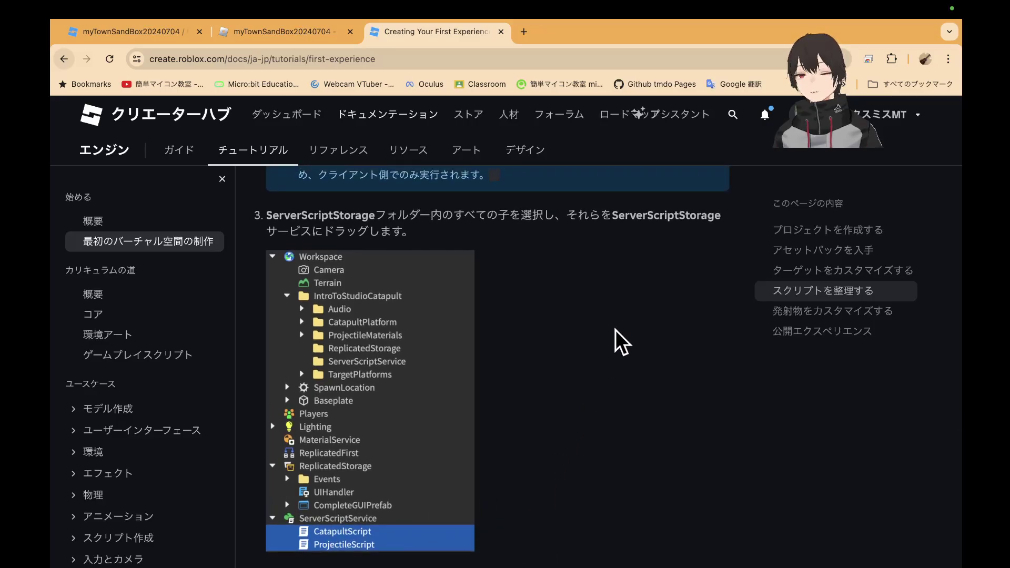